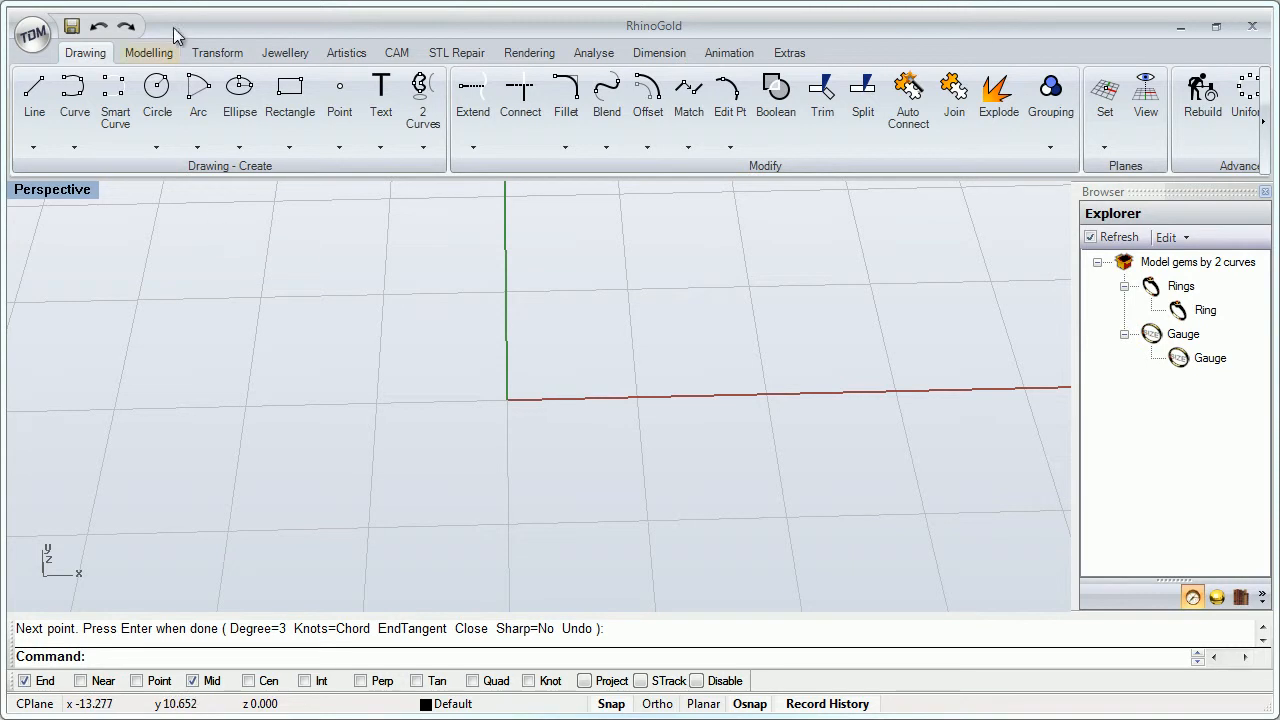
# Start the Gems by Curve tool and keep its settings dialog clear of the modelling area.
pyautogui.click(284, 53)
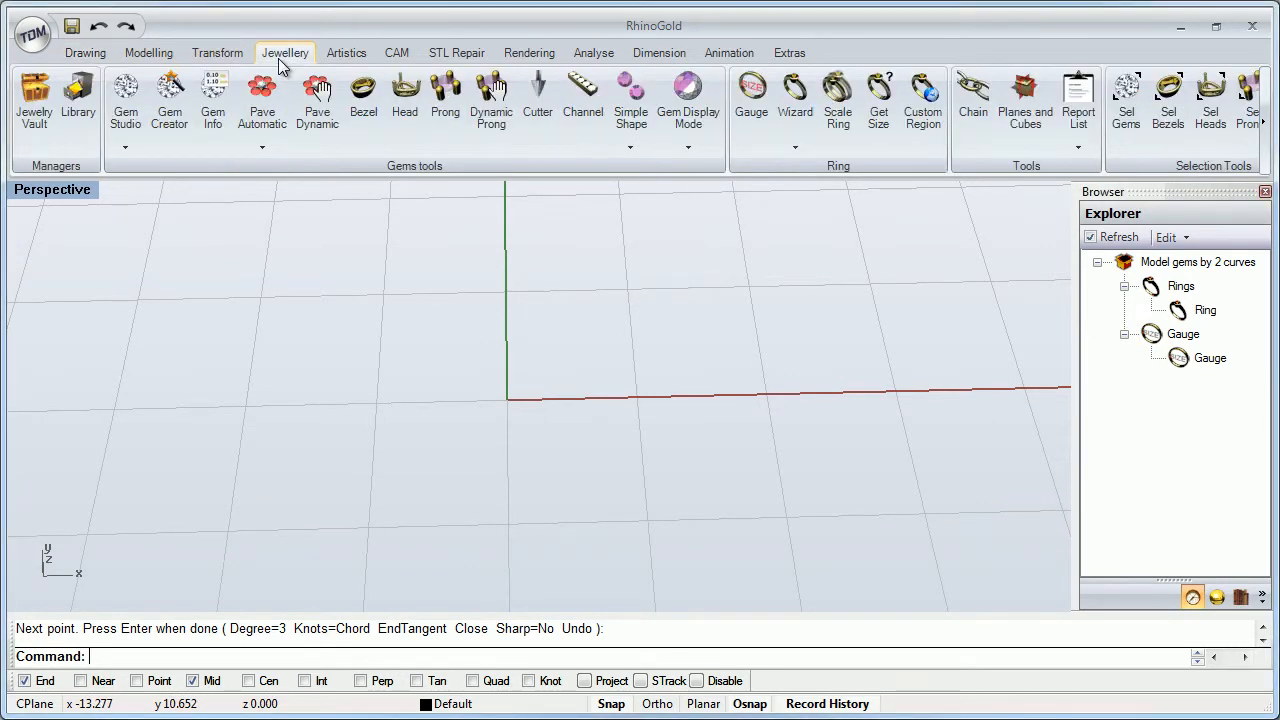
pyautogui.click(127, 148)
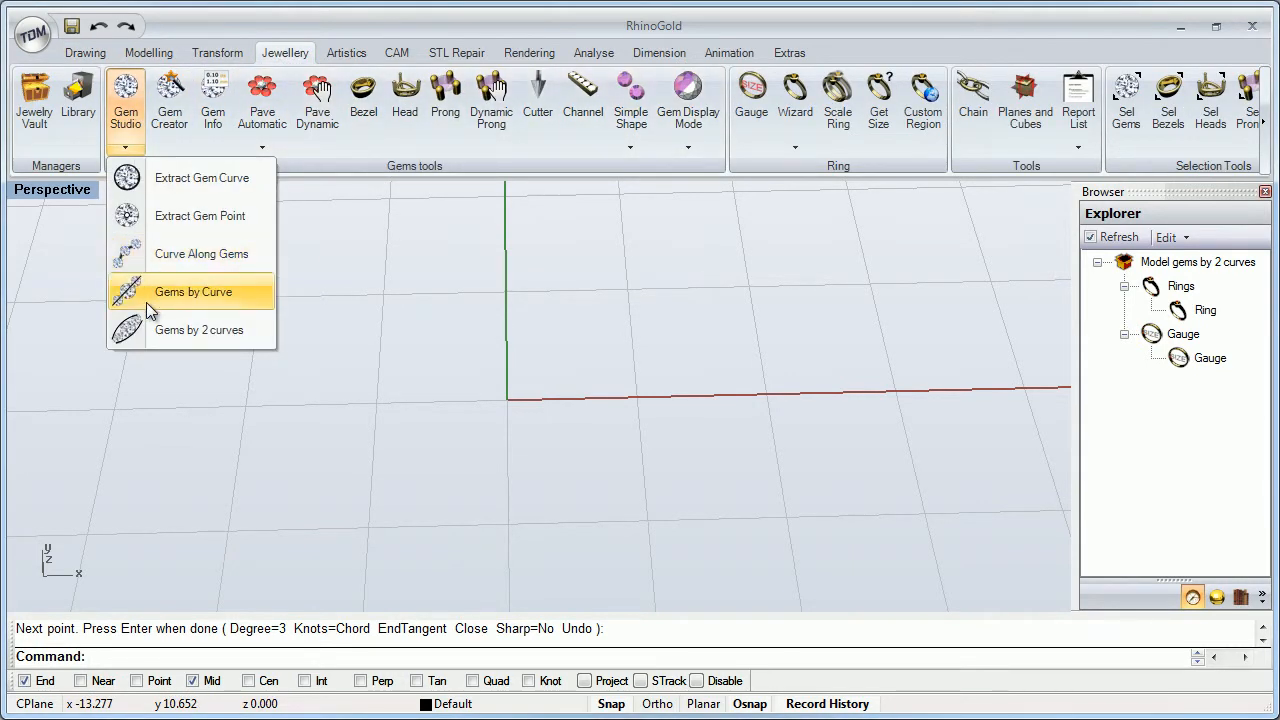
pyautogui.click(208, 294)
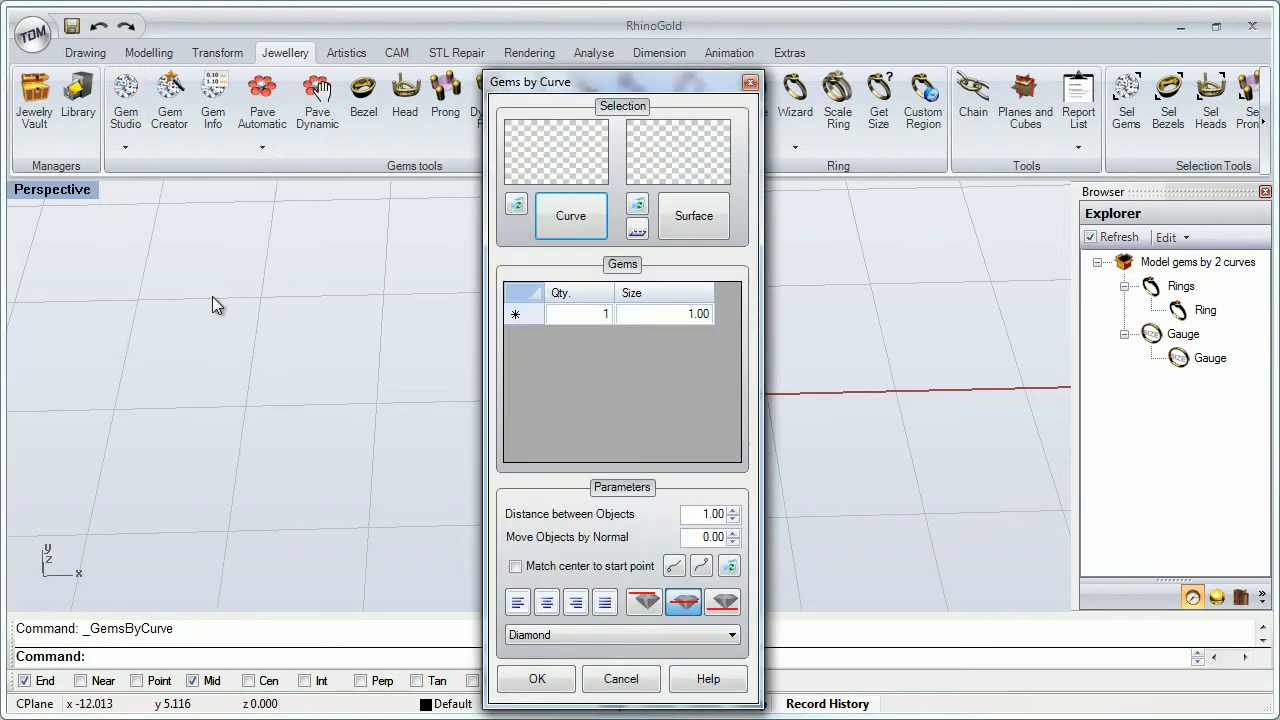
pyautogui.moveTo(537, 90); pyautogui.dragTo(264, 64)
# Draw an arched interpolated curve through three points above the red X axis, ending at about x 18, y 3.
pyautogui.click(85, 52)
pyautogui.click(74, 90)
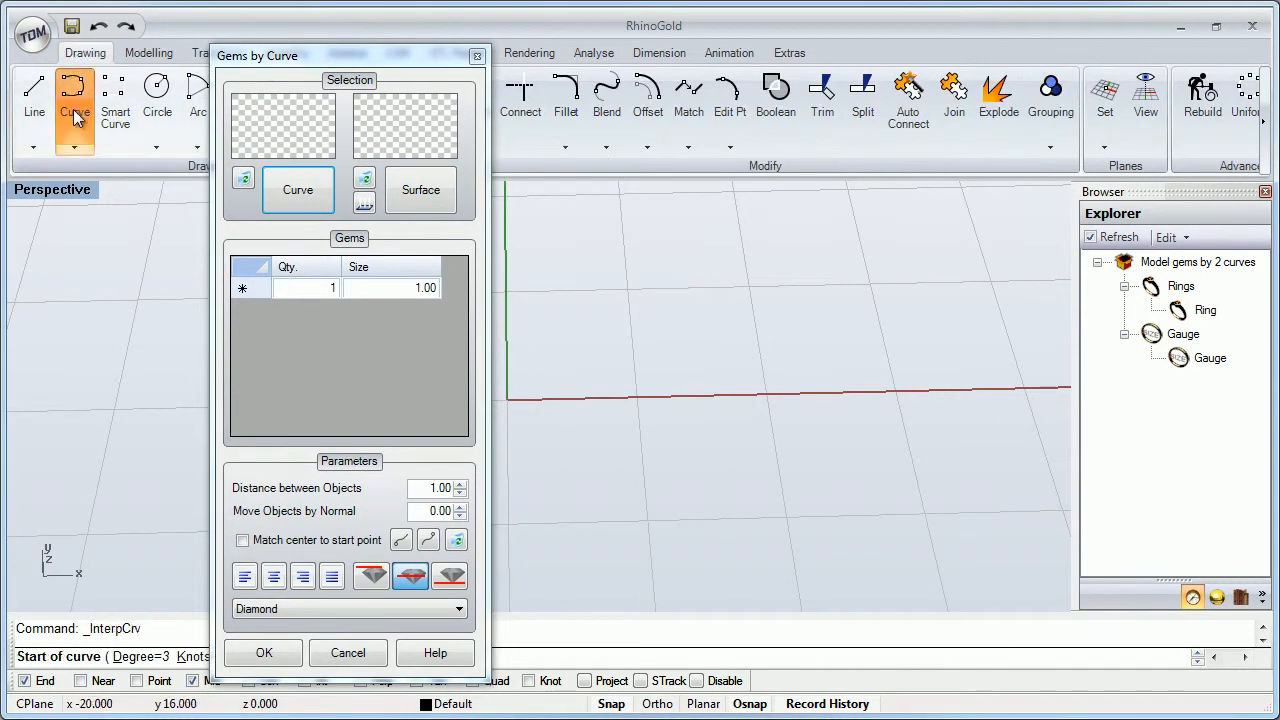
pyautogui.click(557, 354)
pyautogui.click(767, 248)
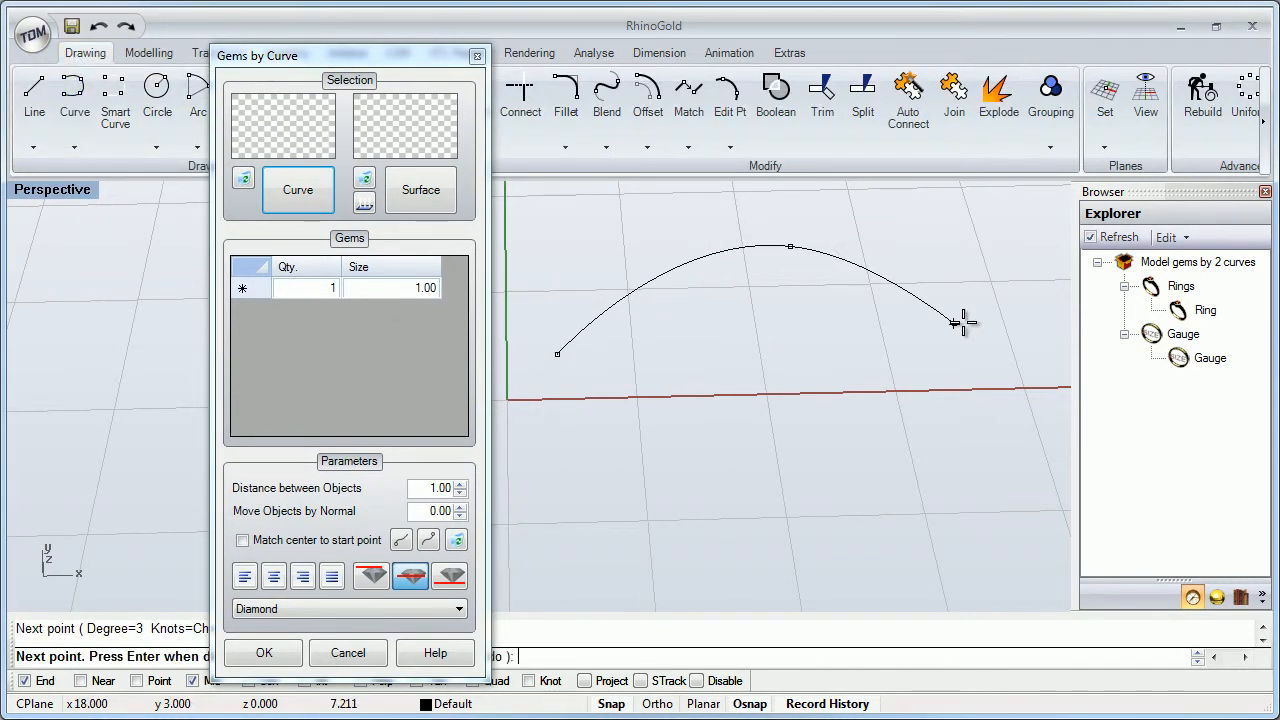
pyautogui.click(955, 321)
pyautogui.press('Return')
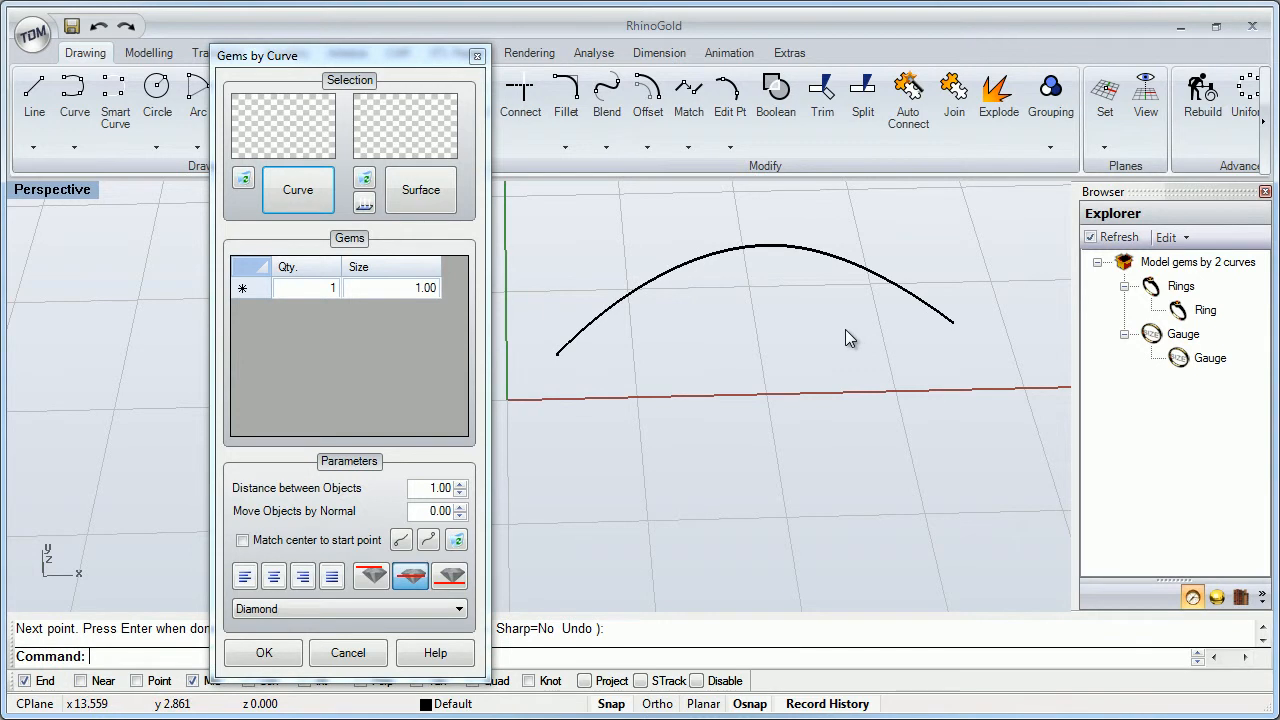
pyautogui.moveTo(845, 329); pyautogui.dragTo(700, 335, button='right')
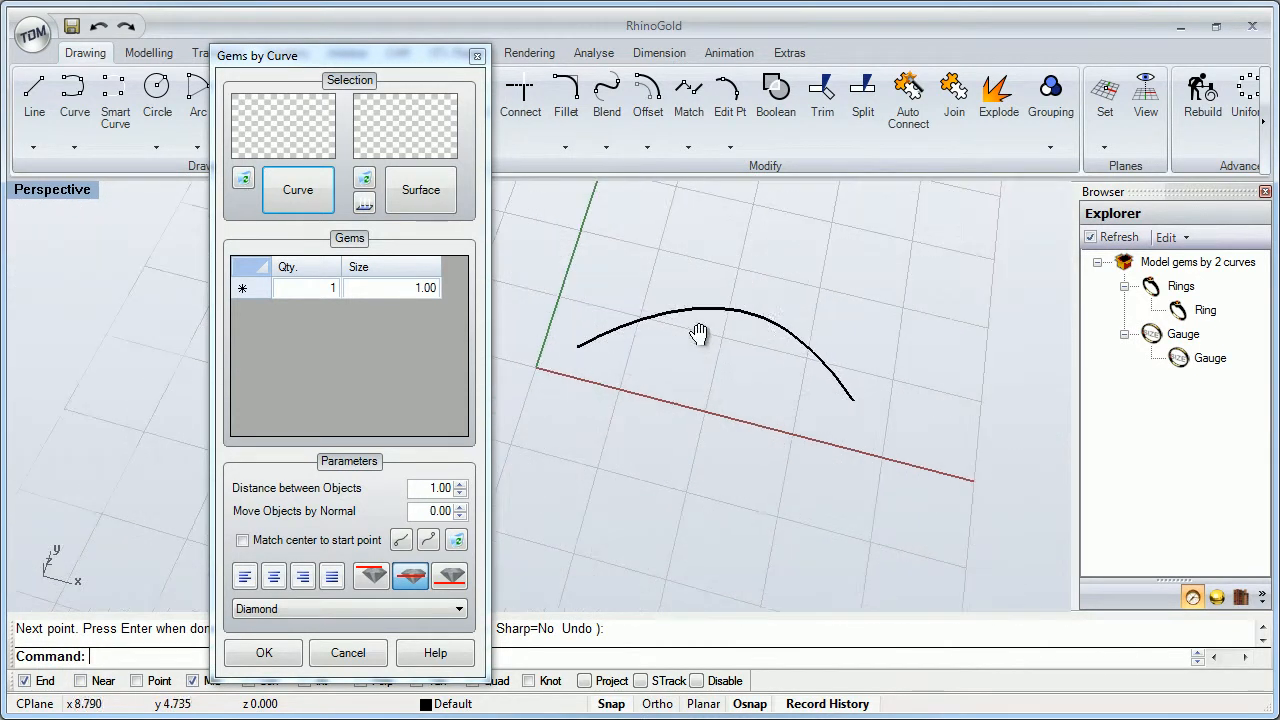
# Choose the arched curve as the path for the gems.
pyautogui.moveTo(392, 54); pyautogui.dragTo(299, 52)
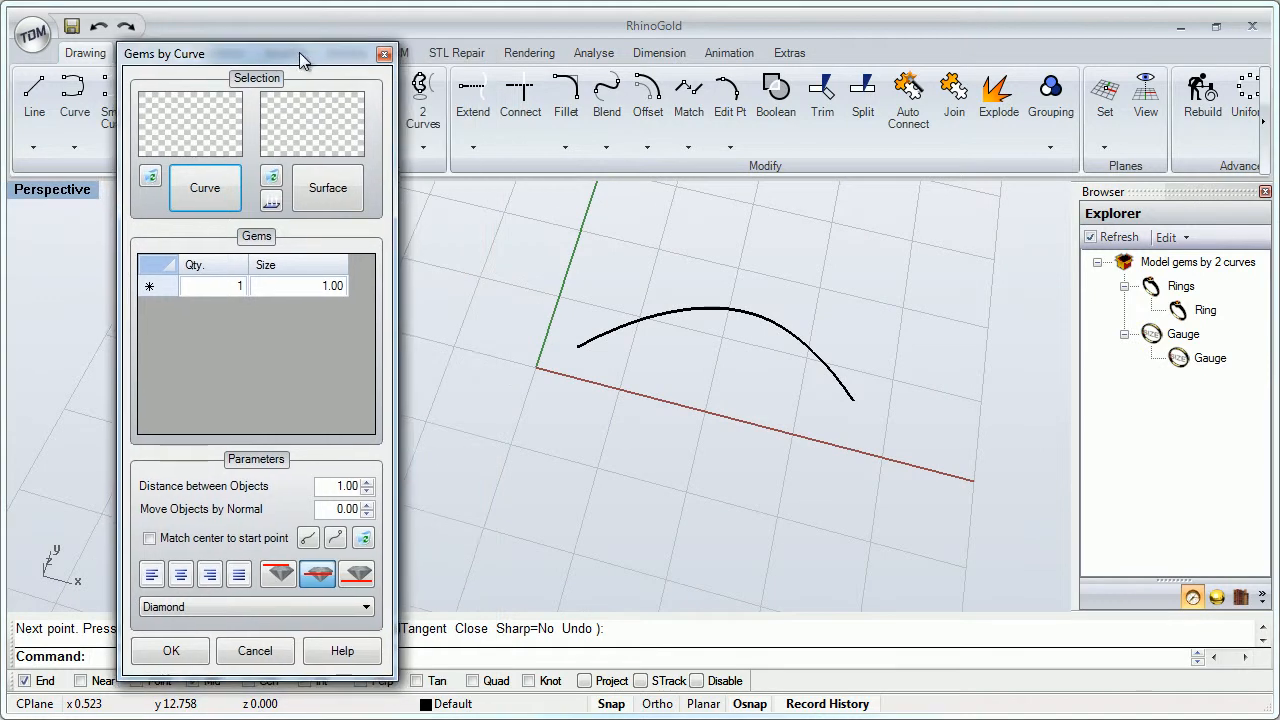
pyautogui.click(190, 192)
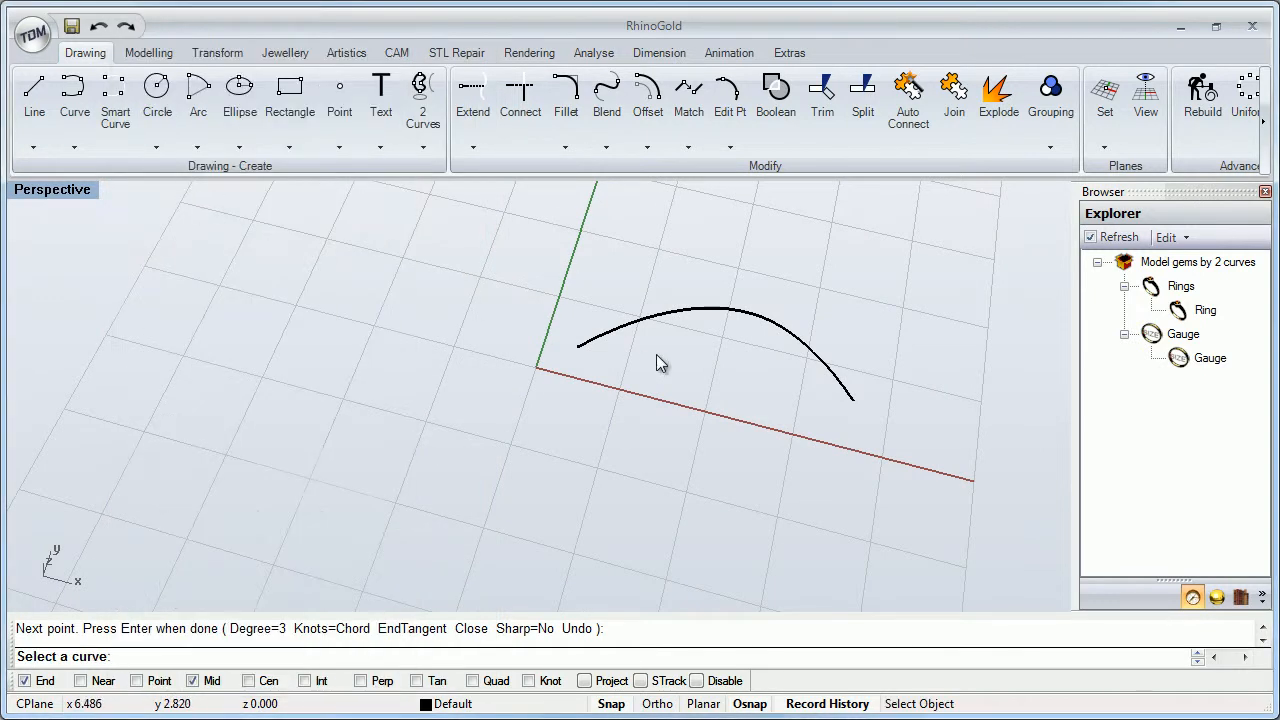
pyautogui.click(613, 335)
pyautogui.moveTo(594, 355); pyautogui.dragTo(646, 364, button='right')
pyautogui.scroll(1, 601, 355)
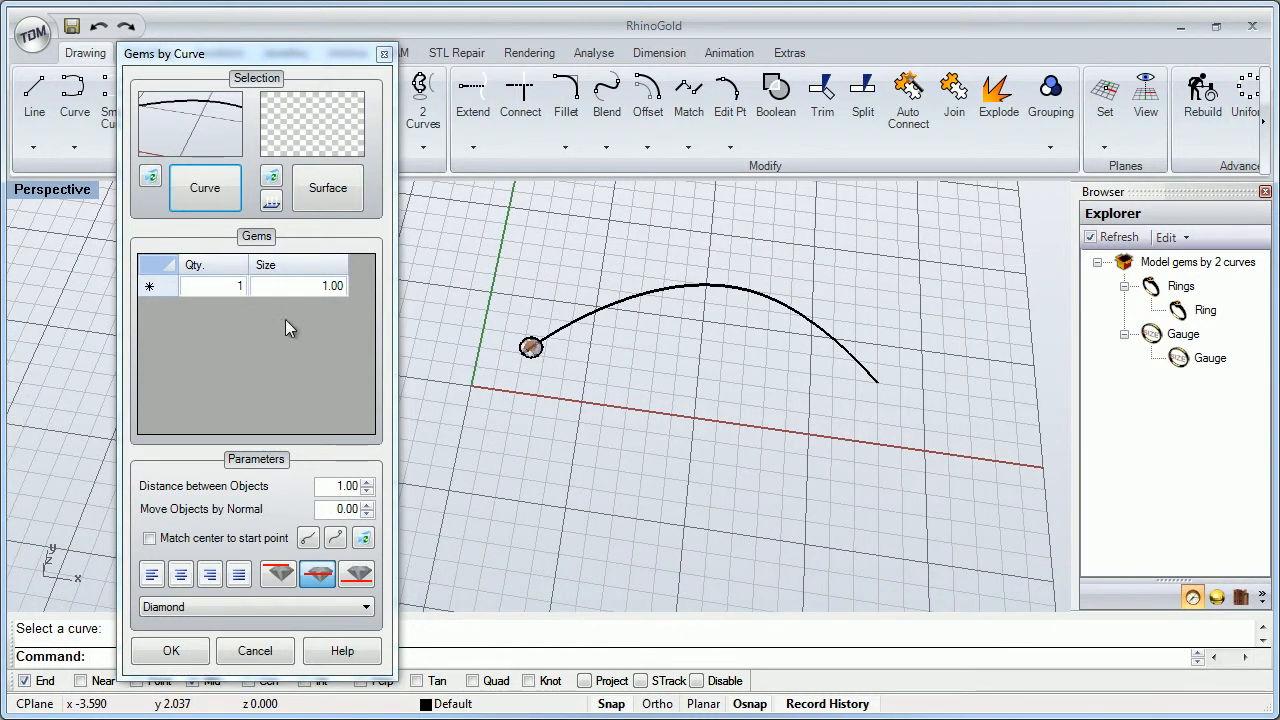
# Define the first gem row with quantity 5 and size 1.5.
pyautogui.click(240, 287)
pyautogui.write('1')
pyautogui.click(224, 286)
pyautogui.write('5')
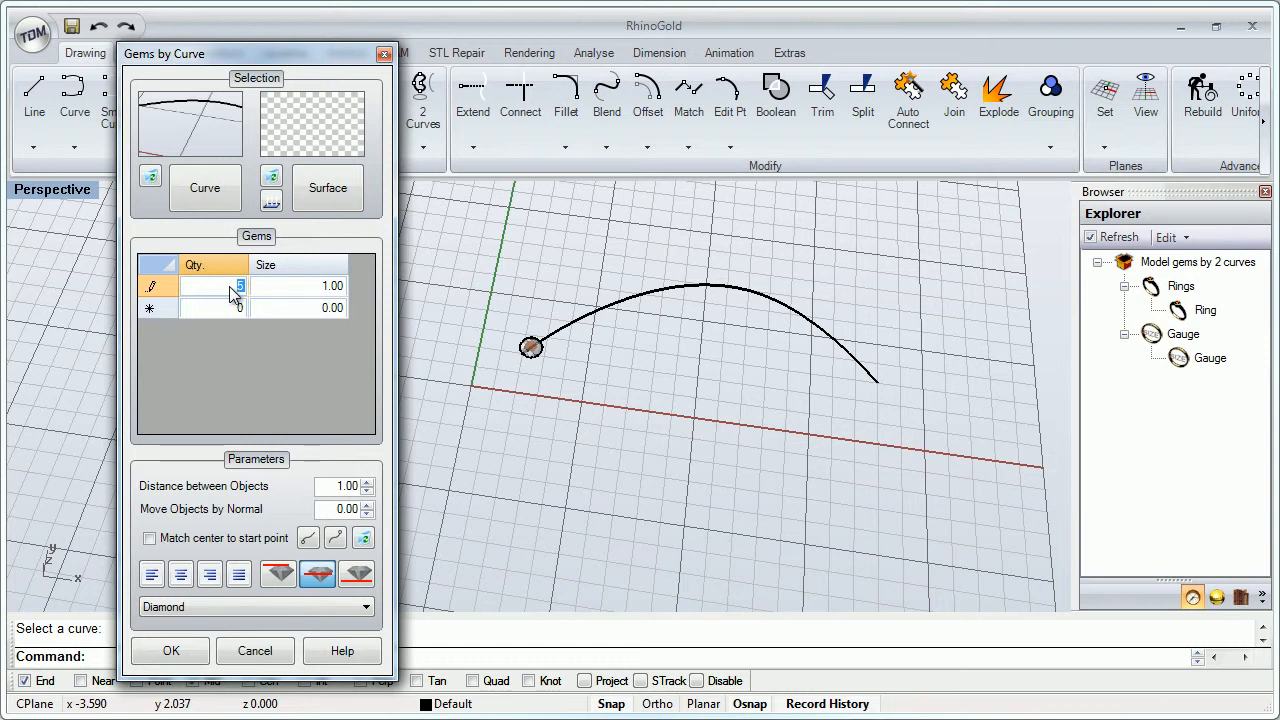
pyautogui.click(267, 286)
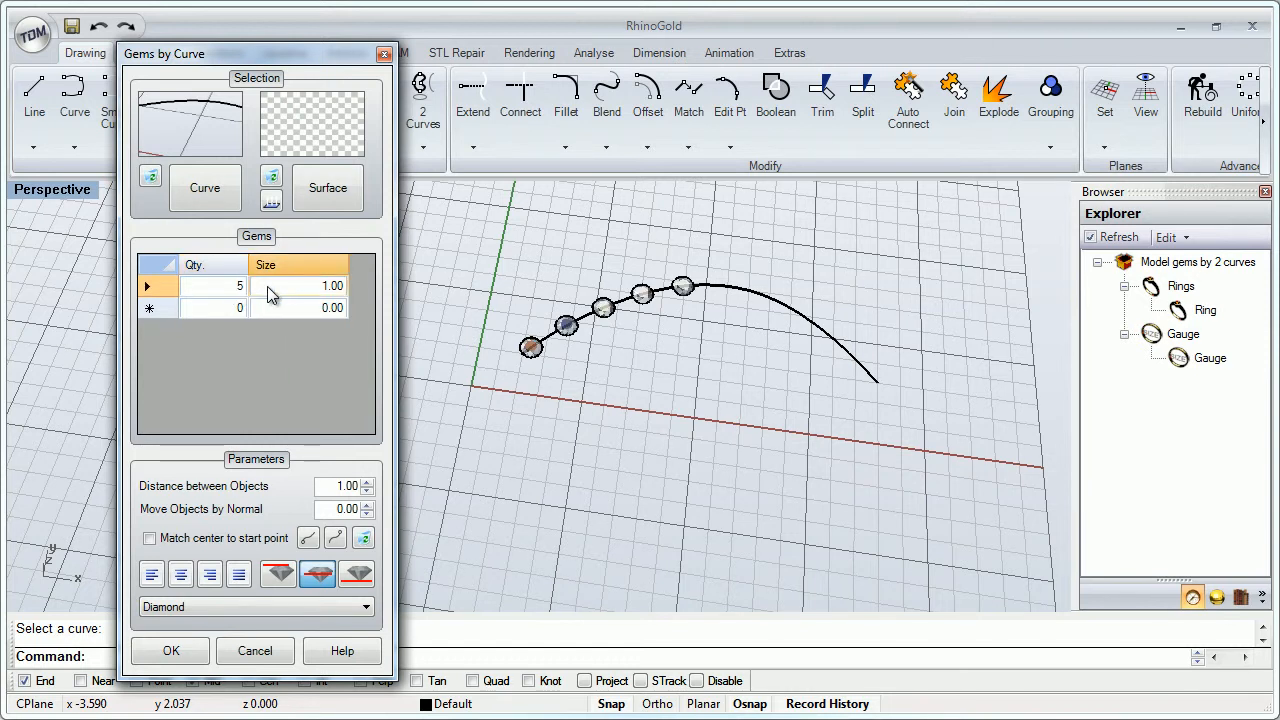
pyautogui.scroll(3, 600, 320)
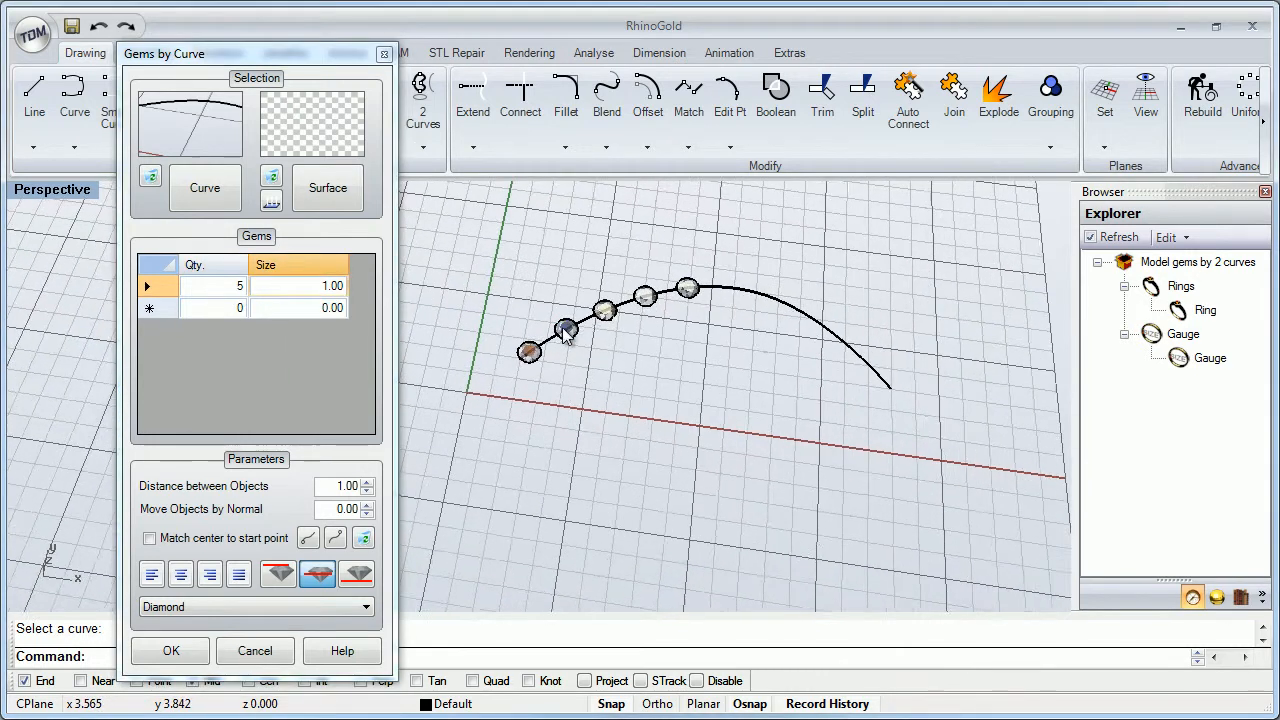
pyautogui.click(322, 287)
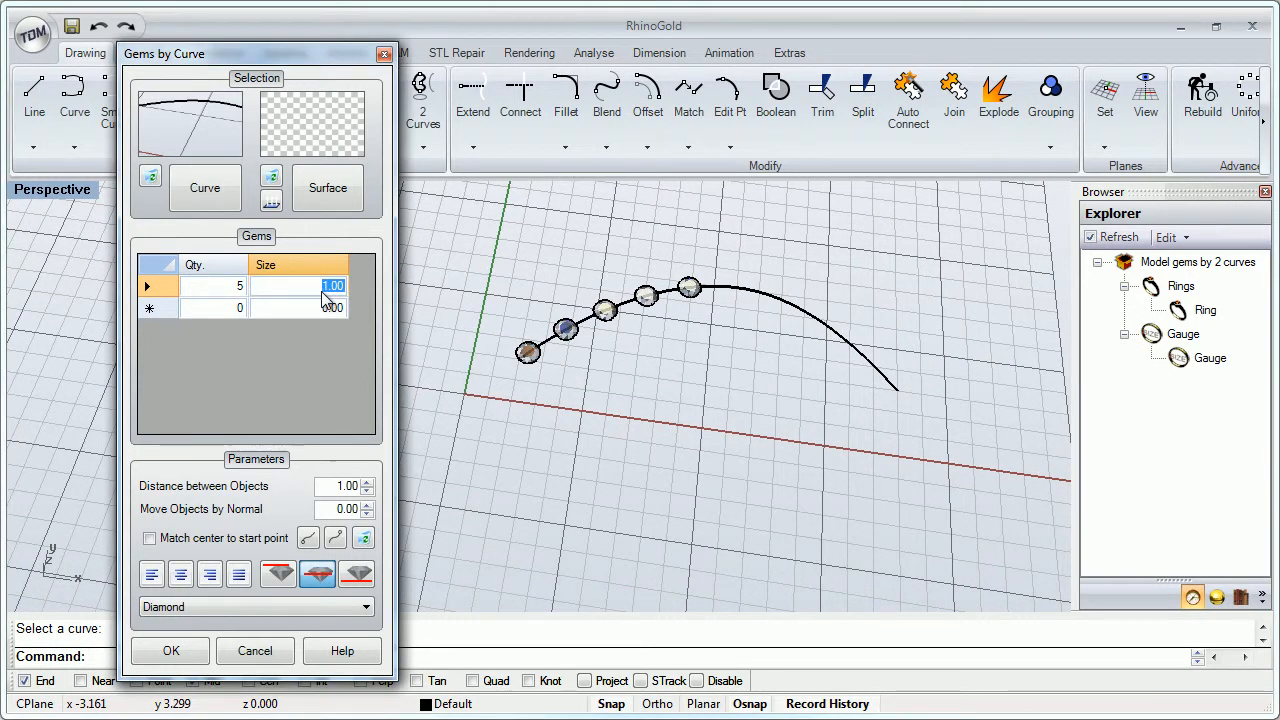
pyautogui.write('1.5')
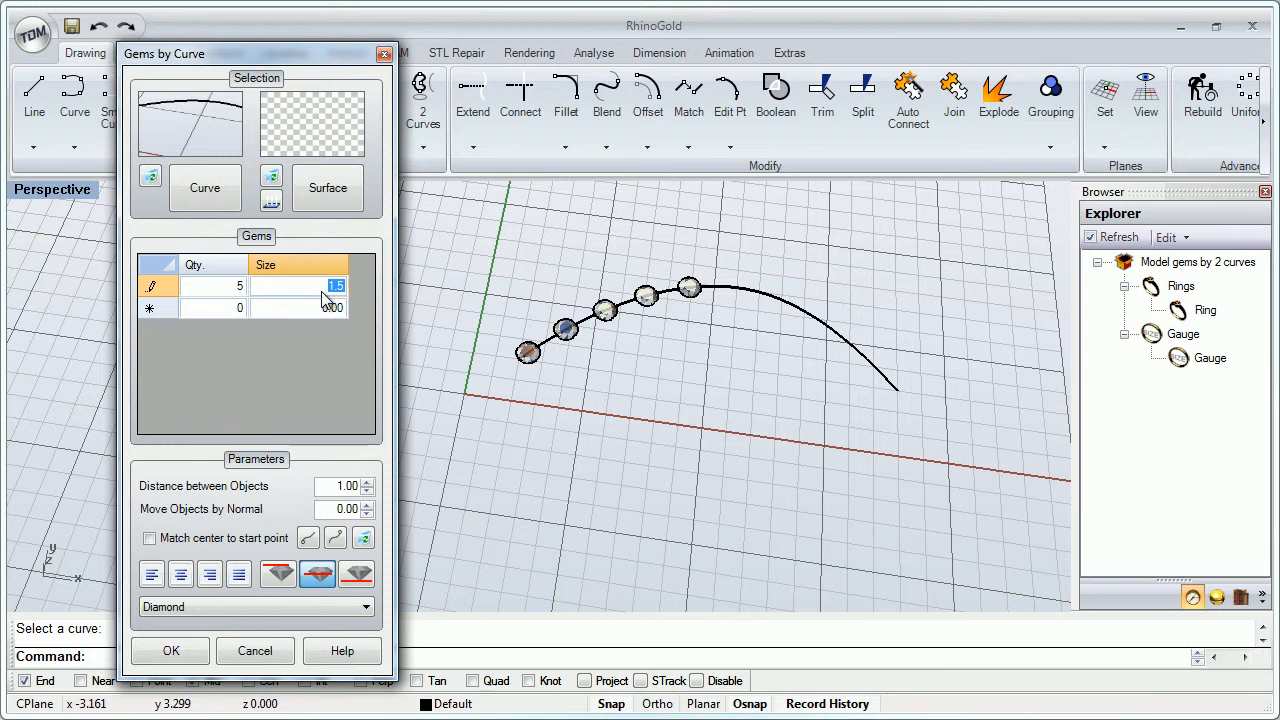
# Add a second gem row with quantity 2 and size 1.7.
pyautogui.click(238, 306)
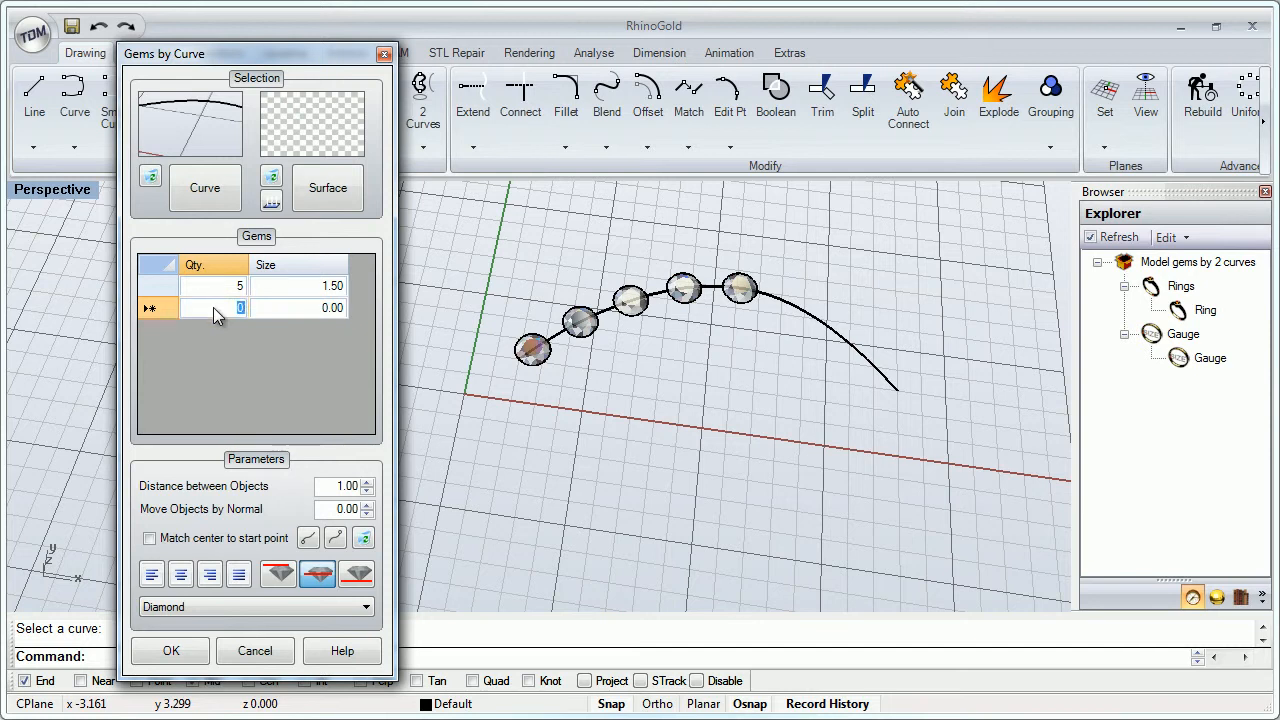
pyautogui.write('2')
pyautogui.click(321, 312)
pyautogui.write('1.7')
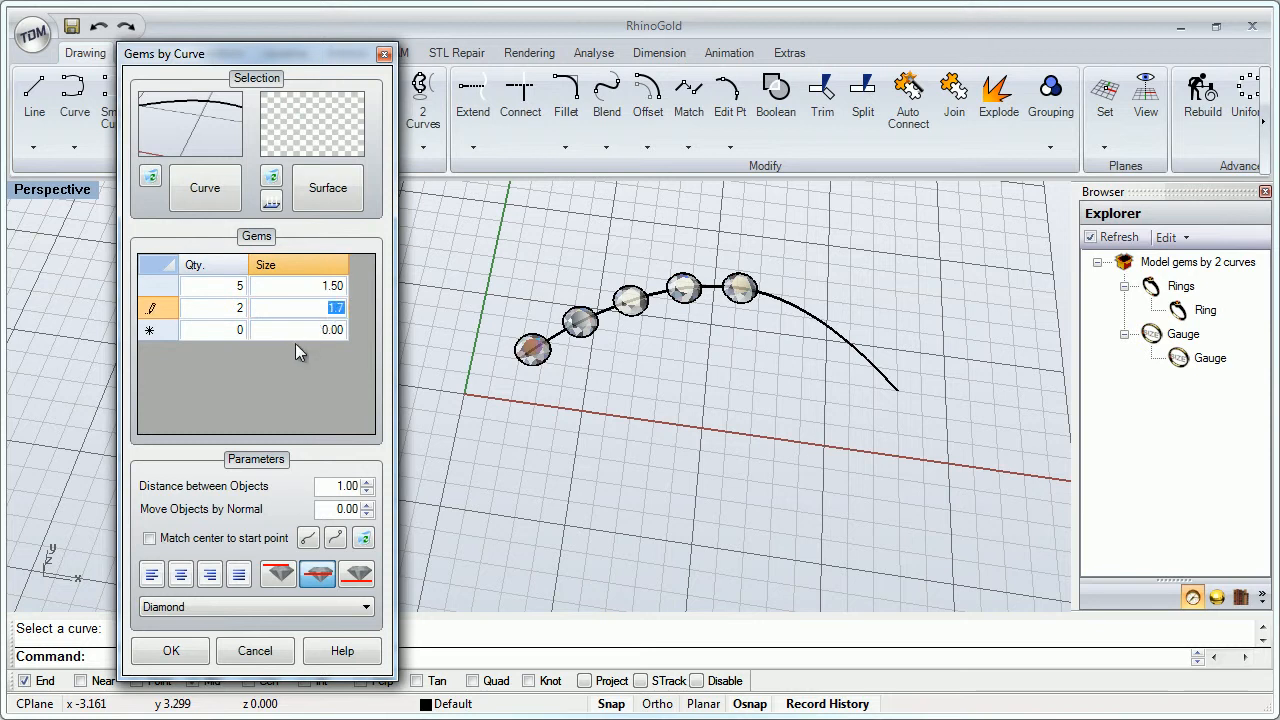
pyautogui.click(297, 334)
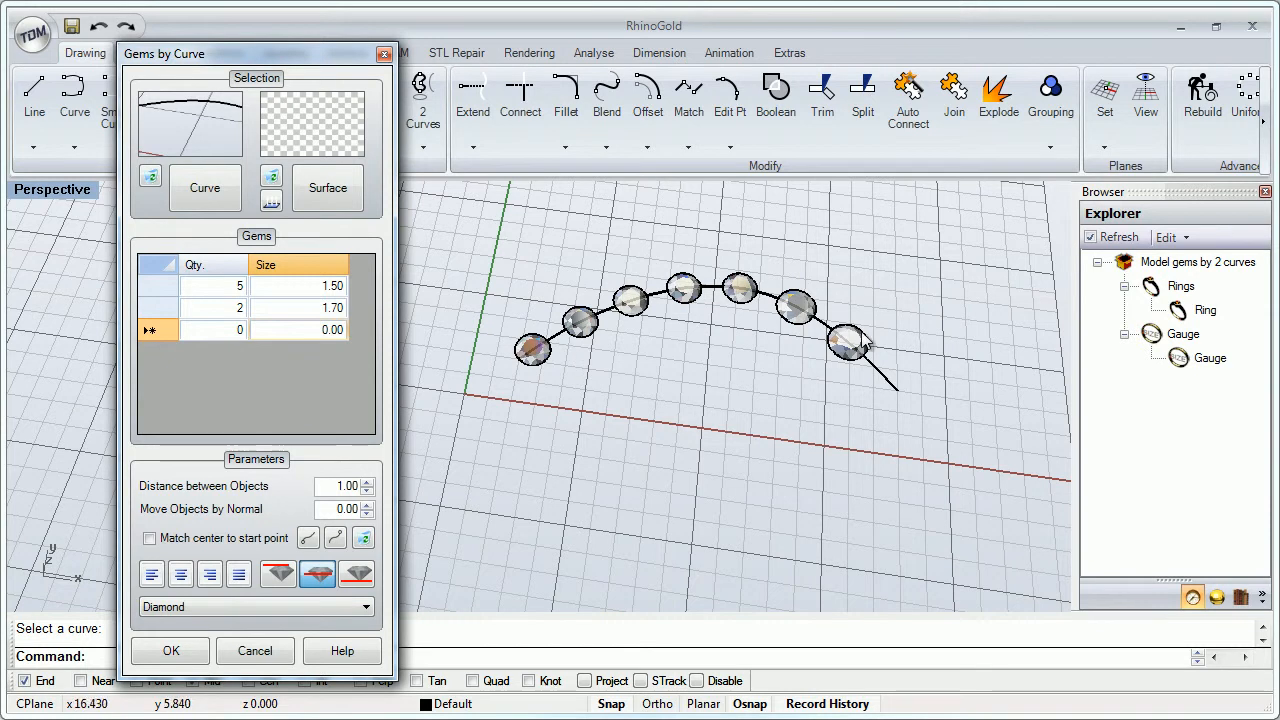
# Change the first gem row's quantity to 3.
pyautogui.click(221, 289)
pyautogui.click(221, 289)
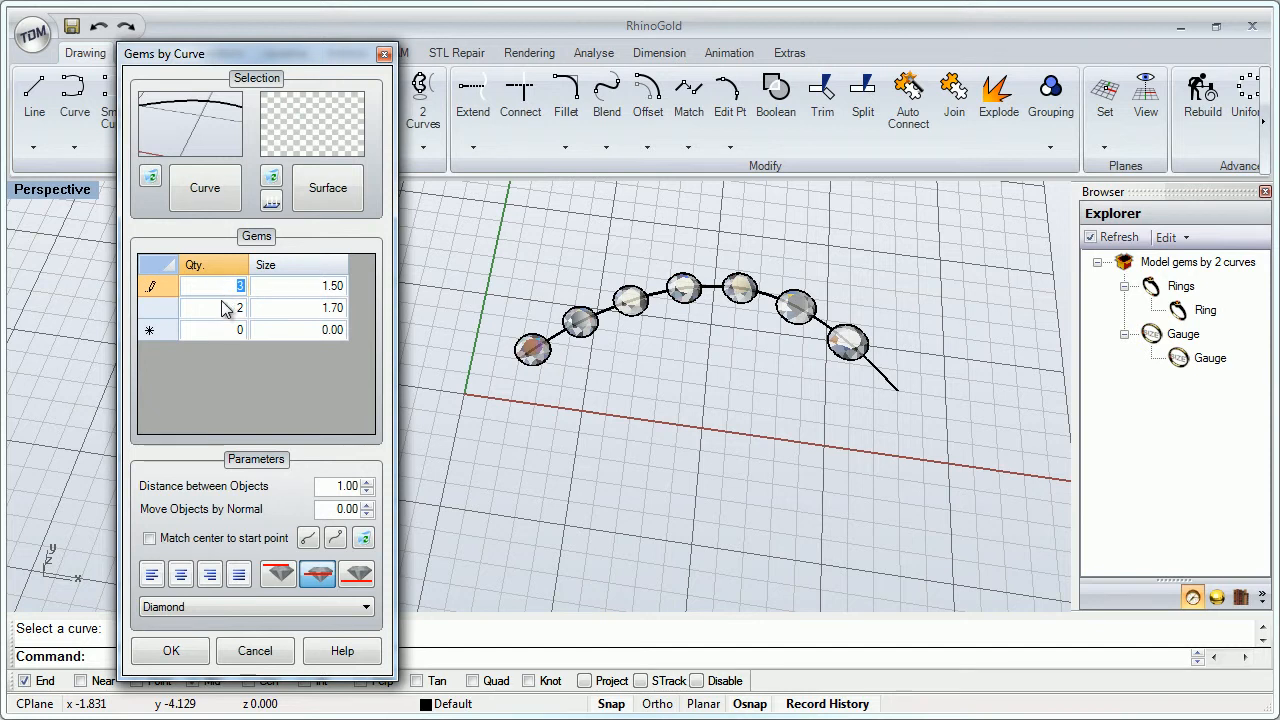
pyautogui.click(221, 301)
pyautogui.click(219, 331)
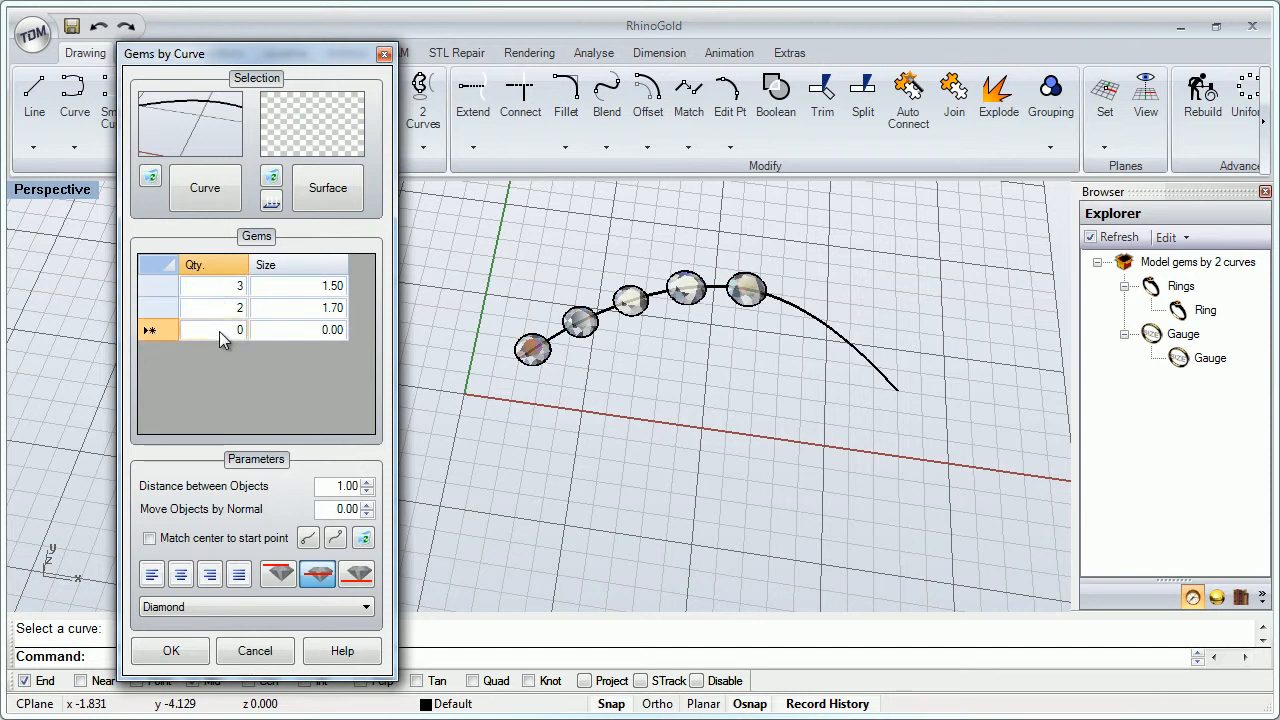
# Add a third gem row with quantity 2 and size 2.
pyautogui.click(237, 329)
pyautogui.write('2')
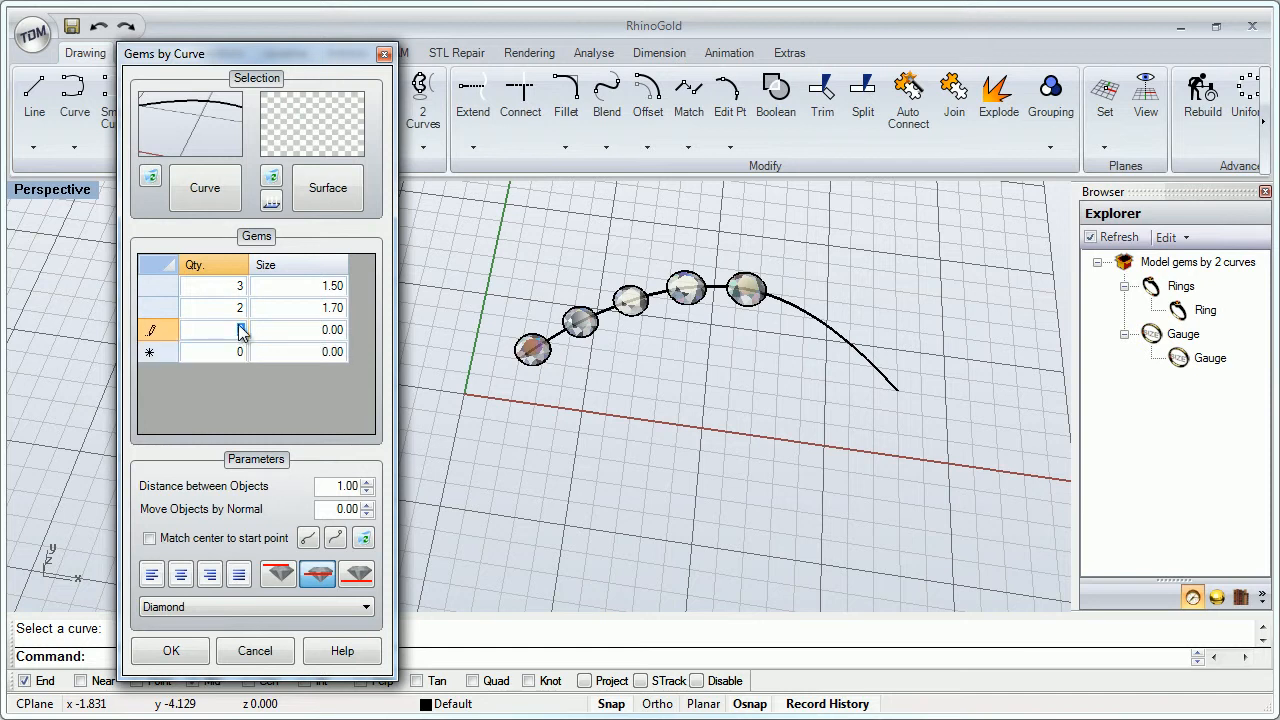
pyautogui.click(279, 329)
pyautogui.write('2')
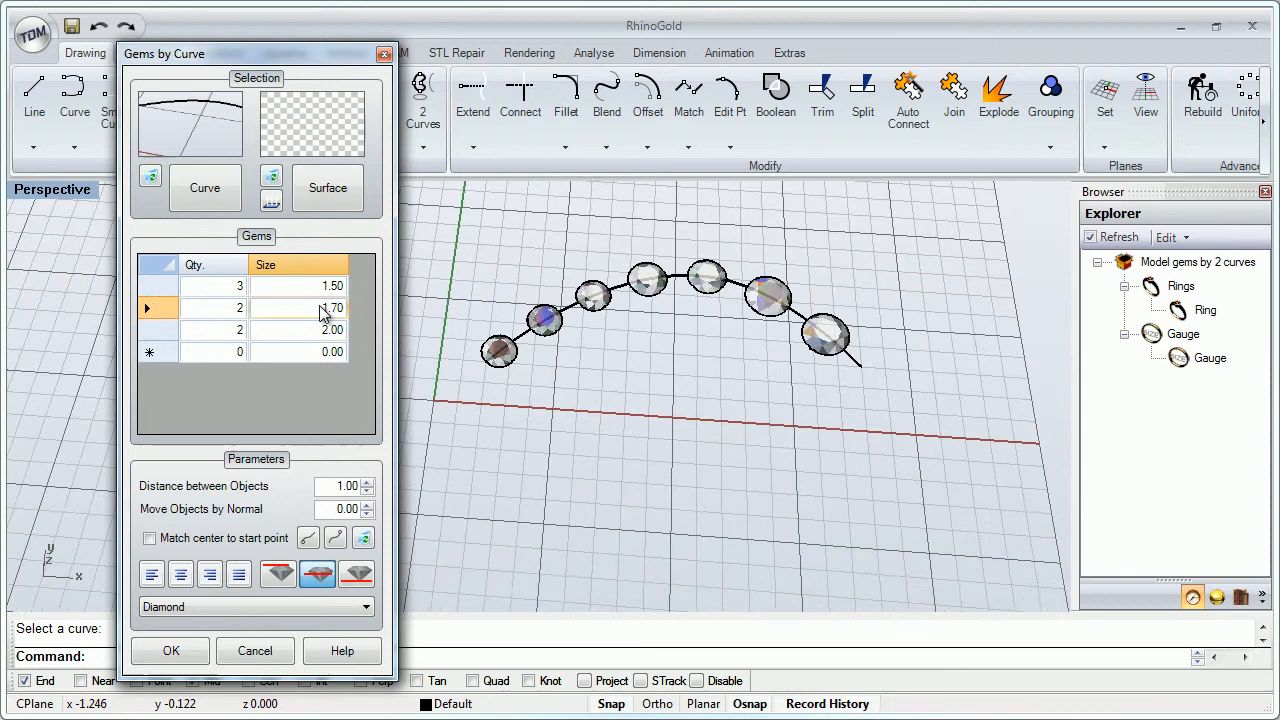
pyautogui.click(308, 329)
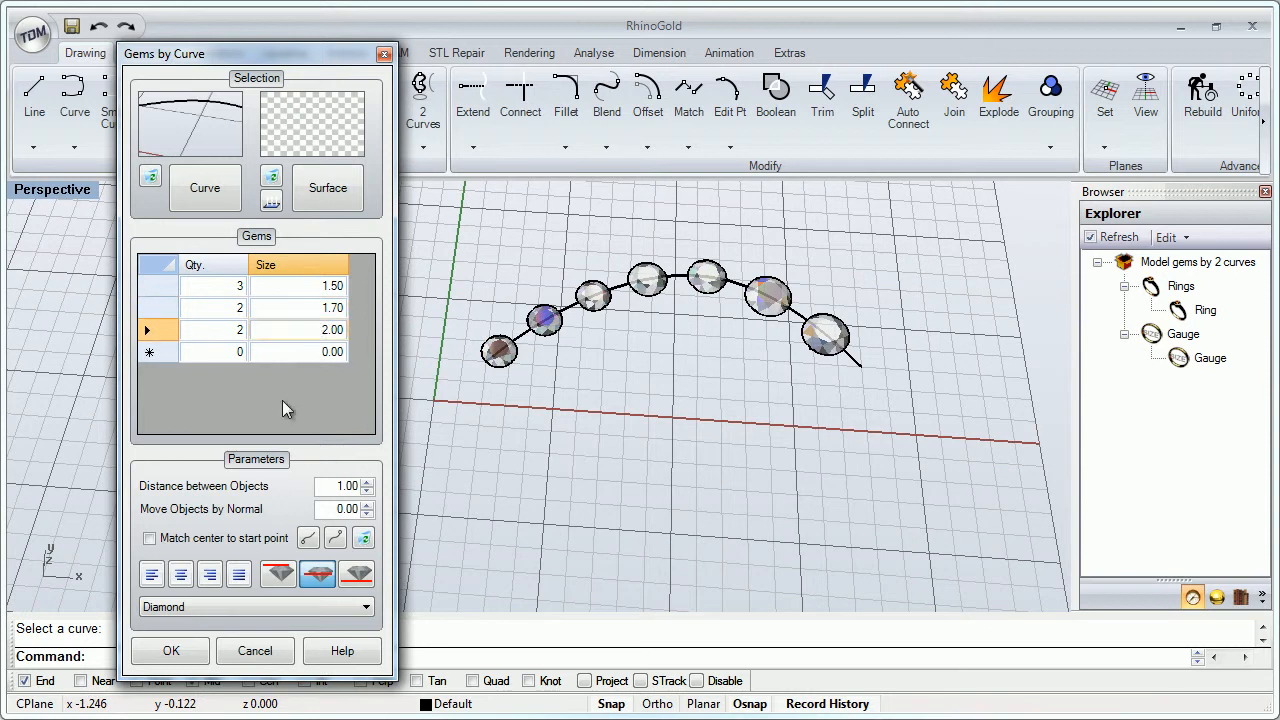
# Examine the sizes and spacing of the gems along the curve in a maximized Top view.
pyautogui.moveTo(637, 347); pyautogui.dragTo(650, 323, button='right')
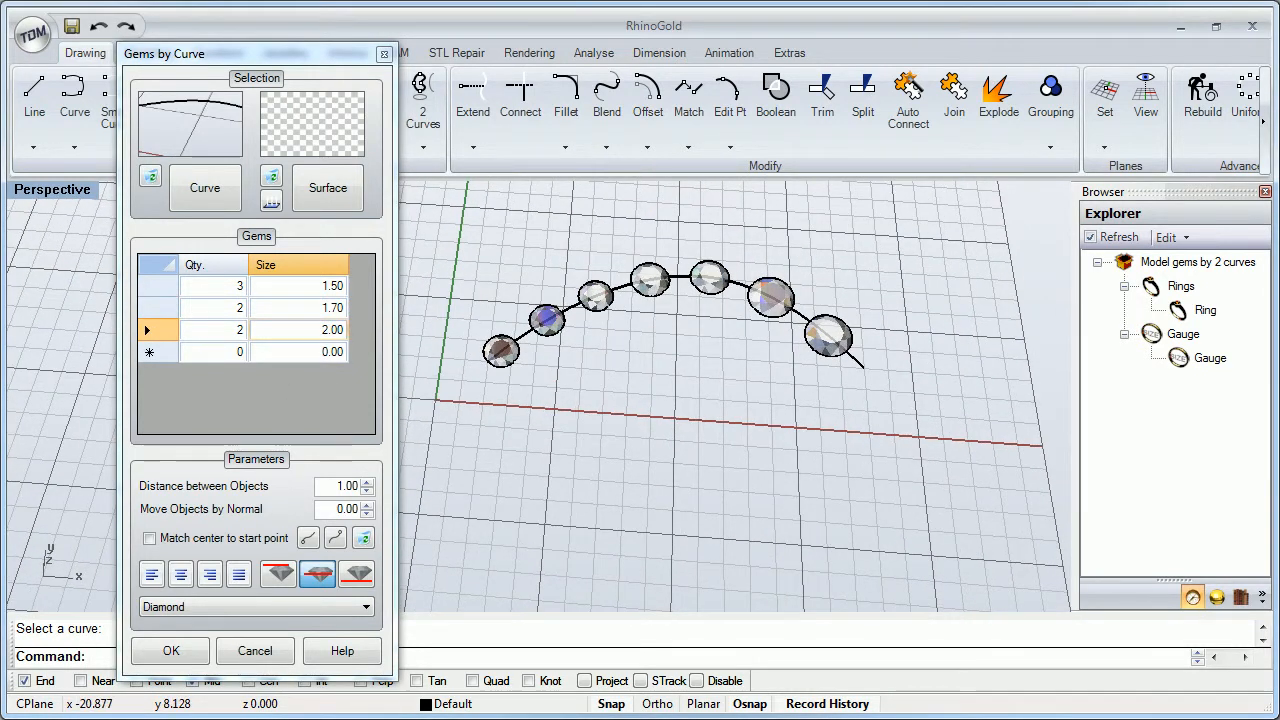
pyautogui.doubleClick(60, 190)
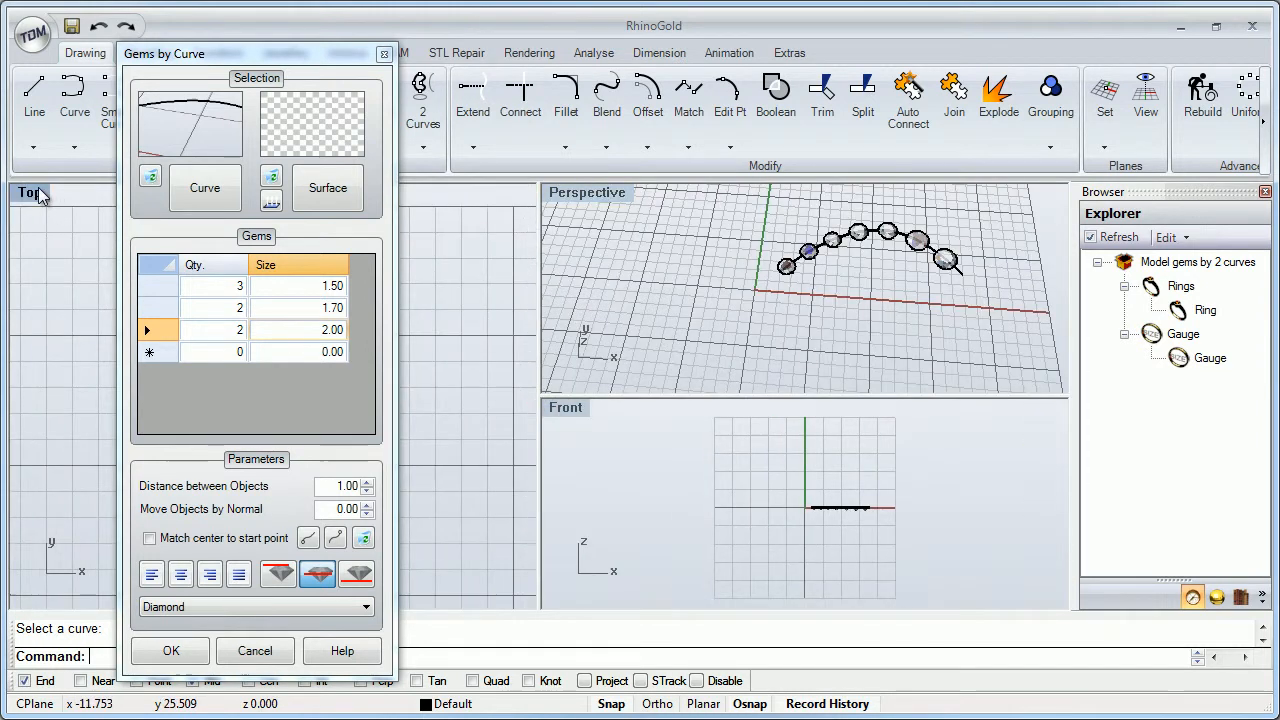
pyautogui.doubleClick(28, 190)
pyautogui.moveTo(612, 286); pyautogui.dragTo(622, 289, button='right')
pyautogui.scroll(-6, 622, 289)
pyautogui.moveTo(634, 371); pyautogui.dragTo(591, 280, button='right')
pyautogui.scroll(6, 836, 450)
pyautogui.moveTo(836, 450); pyautogui.dragTo(742, 407, button='right')
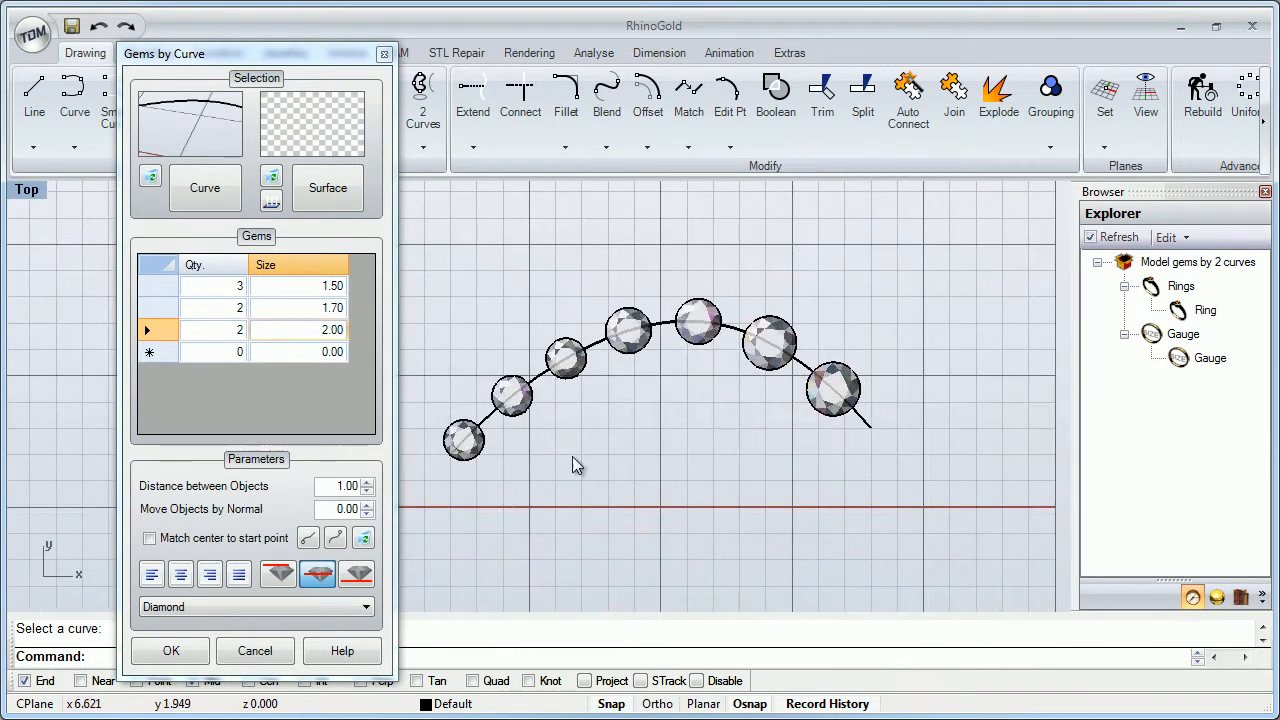
# Reduce the distance between the gems along the curve to 0.20.
pyautogui.click(368, 491)
pyautogui.click(368, 491)
pyautogui.click(368, 491)
pyautogui.click(368, 491)
pyautogui.click(368, 491)
pyautogui.click(368, 491)
pyautogui.click(368, 491)
pyautogui.click(368, 491)
pyautogui.moveTo(746, 420); pyautogui.dragTo(654, 361, button='right')
pyautogui.scroll(-4, 737, 389)
pyautogui.scroll(2, 661, 402)
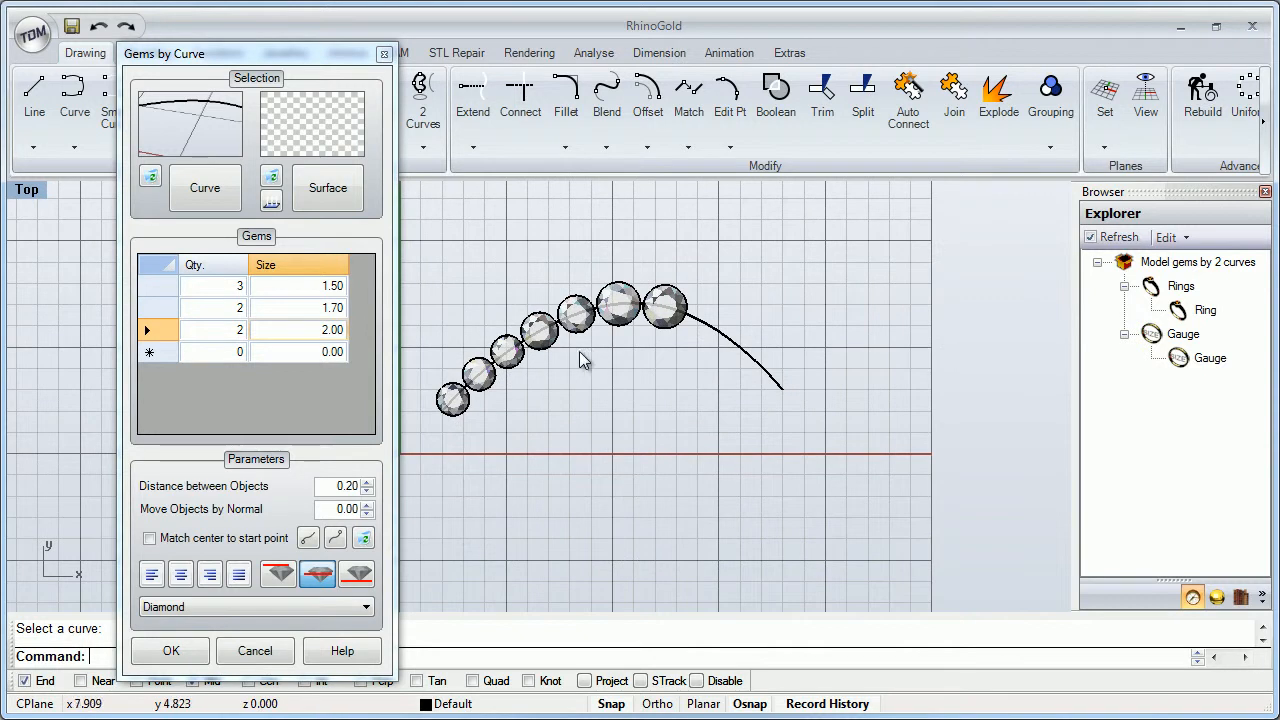
# Offset the gems from the curve by setting Move Objects by Normal to 0.50, checking in the Perspective view.
pyautogui.doubleClick(26, 190)
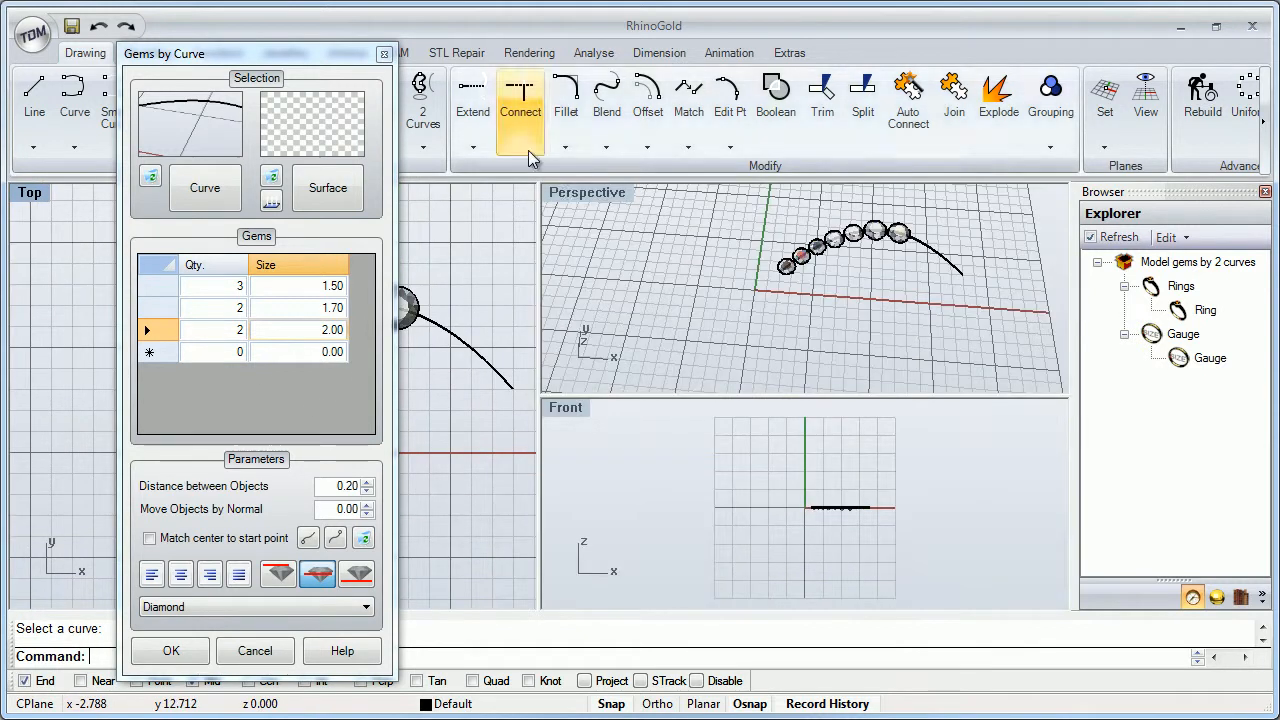
pyautogui.doubleClick(570, 192)
pyautogui.moveTo(672, 290)
pyautogui.mouseDown(button='right')
pyautogui.moveTo(652, 265)
pyautogui.moveTo(657, 292)
pyautogui.mouseUp(button='right')
pyautogui.middleClick(657, 292)
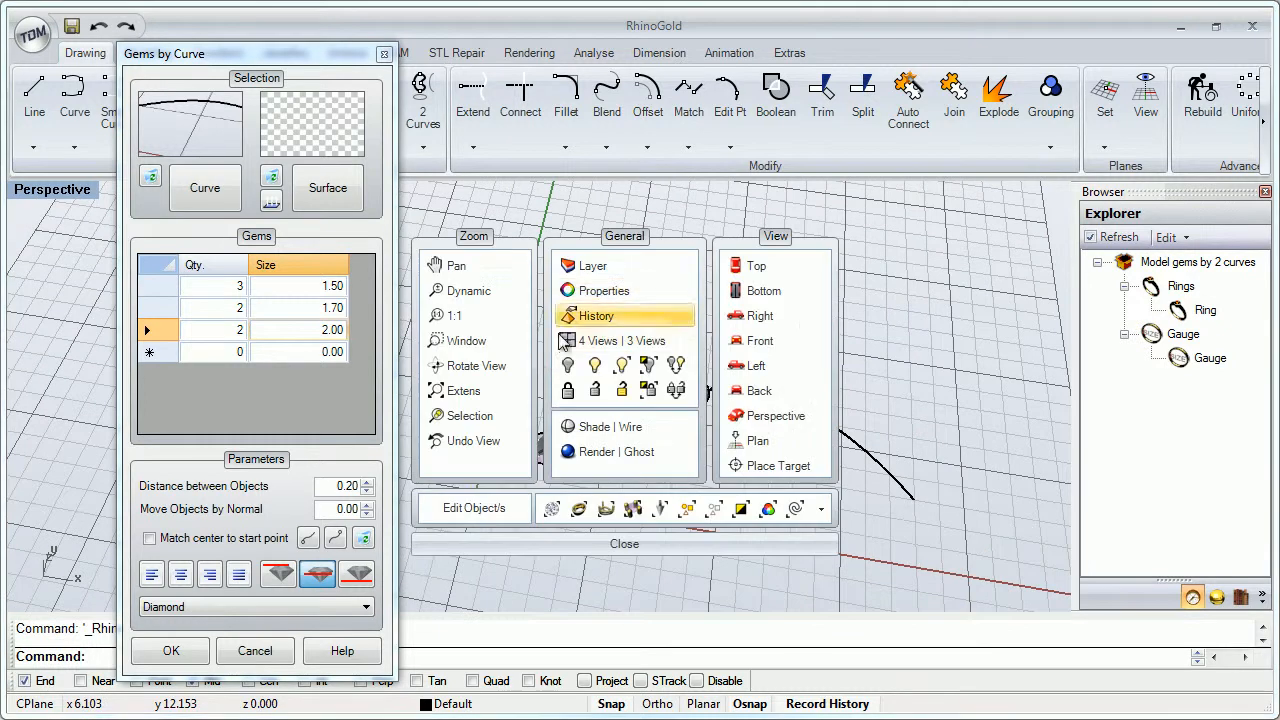
pyautogui.click(516, 388)
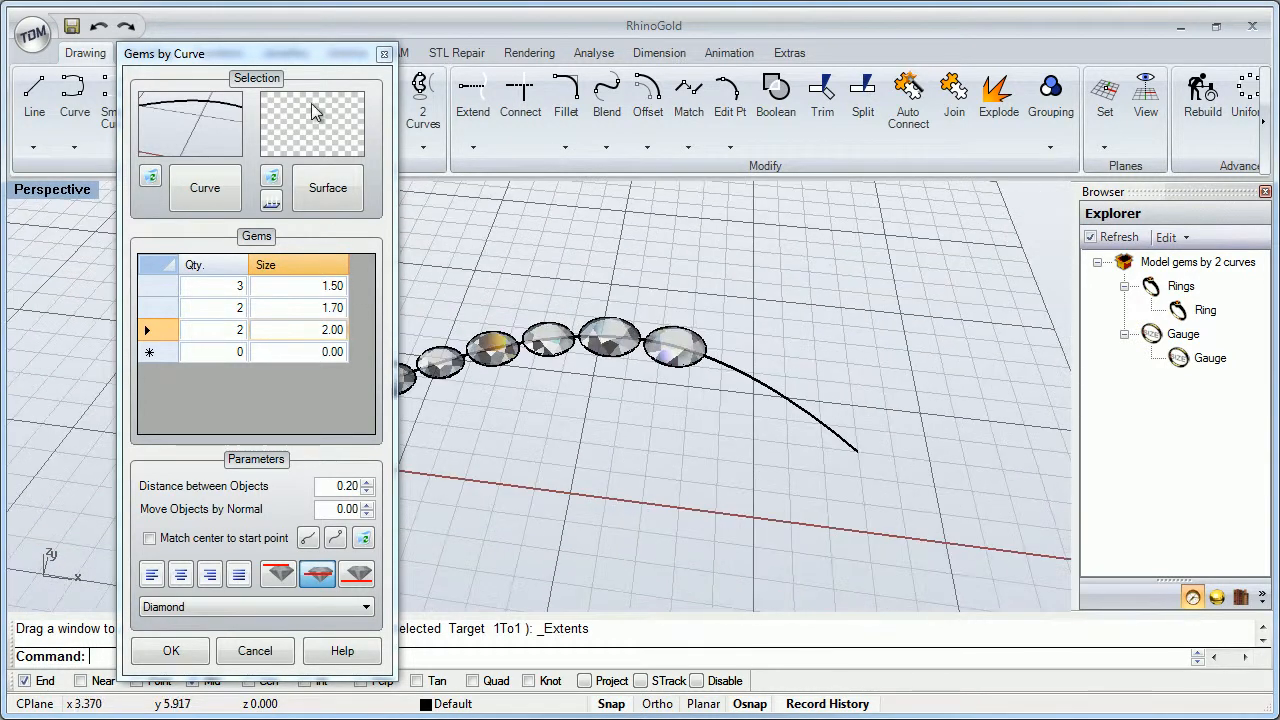
pyautogui.moveTo(295, 60); pyautogui.dragTo(225, 62)
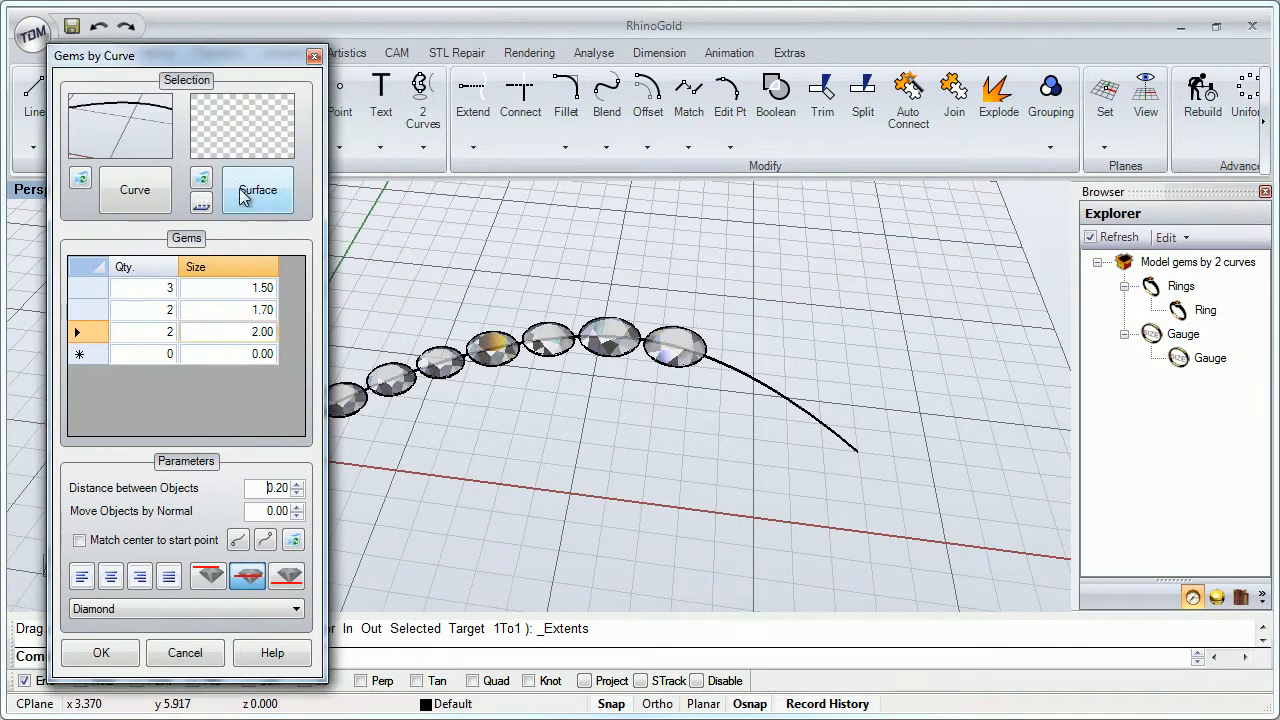
pyautogui.click(302, 508)
pyautogui.click(302, 508)
pyautogui.click(302, 508)
pyautogui.click(302, 508)
pyautogui.click(302, 508)
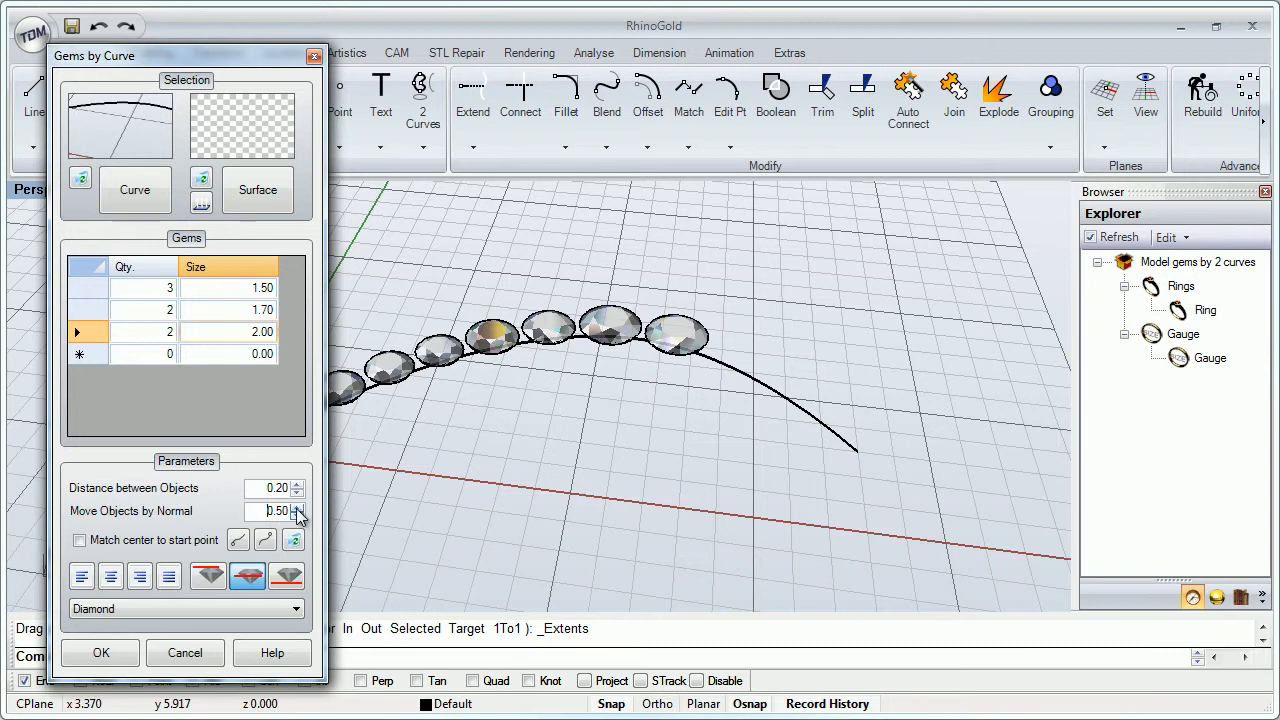
# Set Move Objects by Normal back to 0.00 for the gems.
pyautogui.click(297, 514)
pyautogui.click(297, 514)
pyautogui.click(297, 514)
pyautogui.click(297, 514)
pyautogui.click(297, 514)
# Toggle Match center to start point on and off, comparing the first gem's position at the curve's start in the Top view.
pyautogui.doubleClick(24, 190)
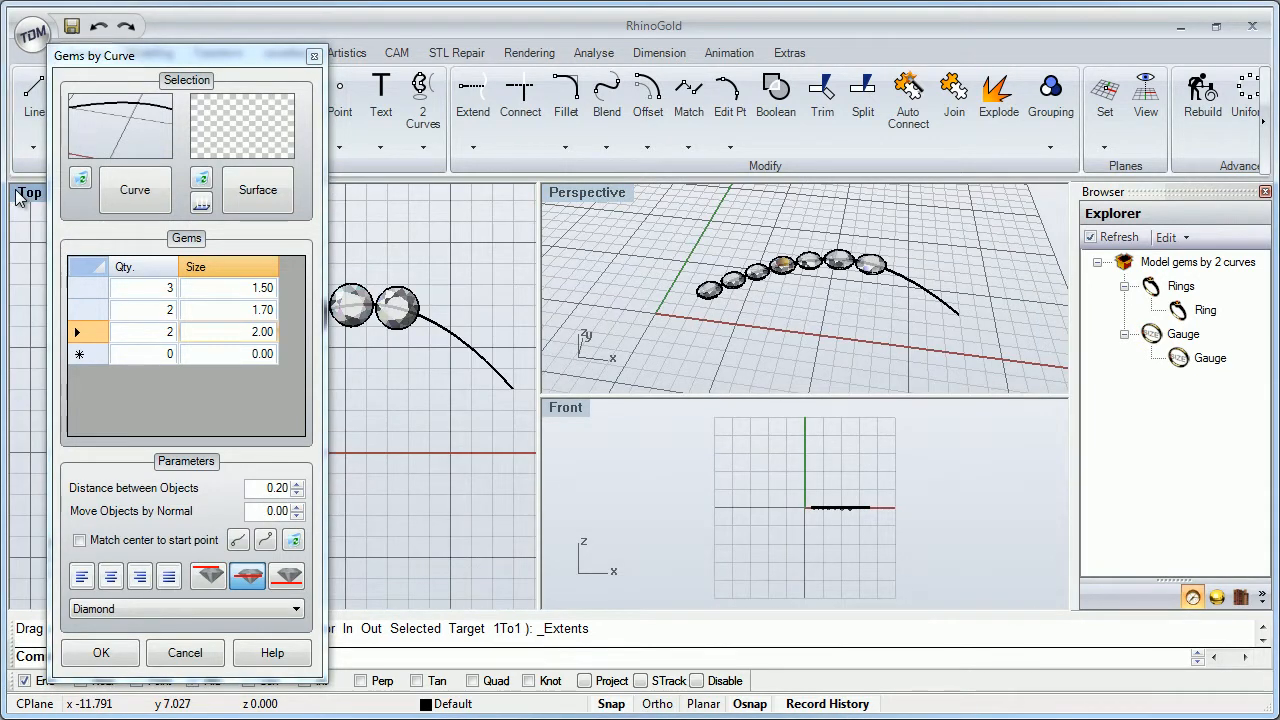
pyautogui.doubleClick(24, 190)
pyautogui.scroll(9, 450, 390)
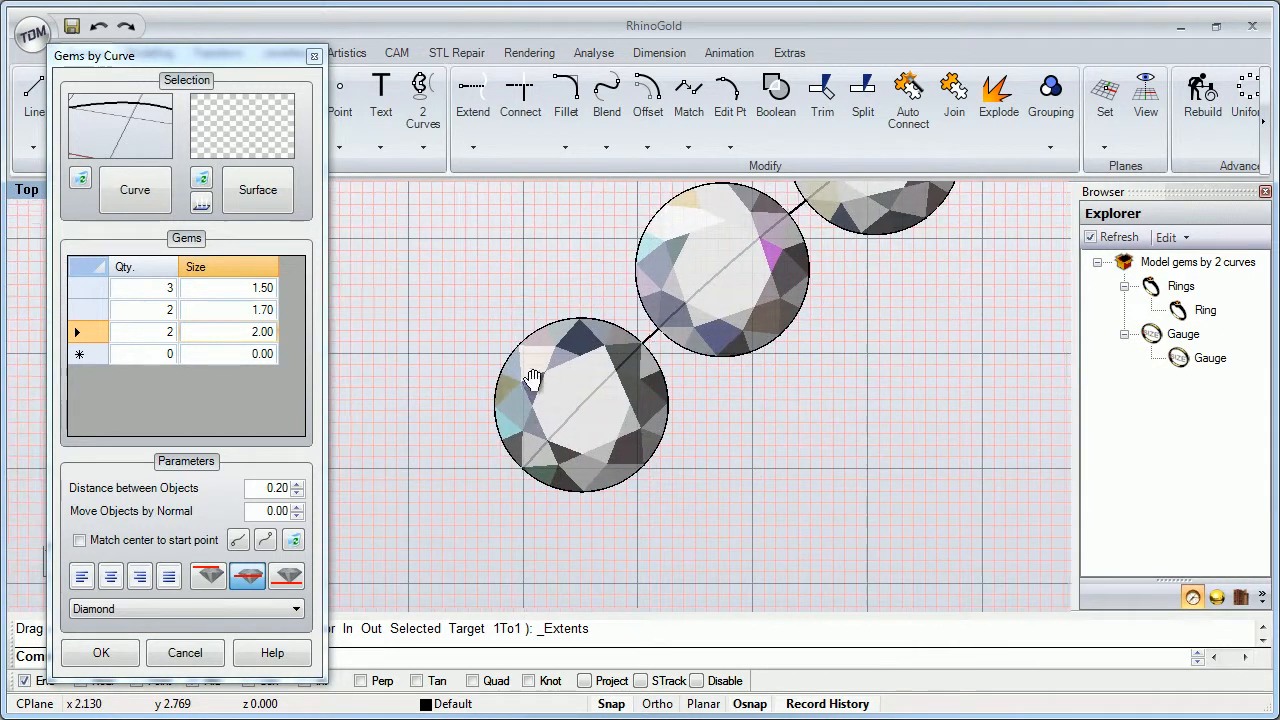
pyautogui.moveTo(482, 376); pyautogui.dragTo(458, 372, button='right')
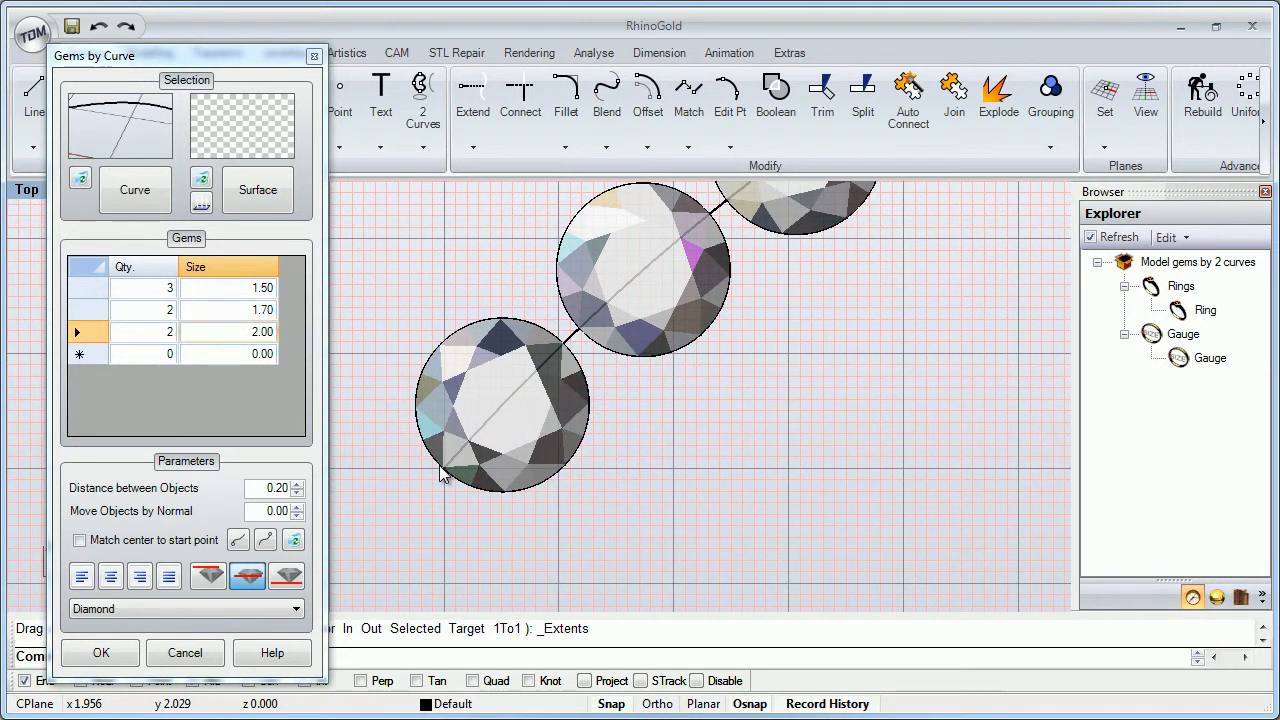
pyautogui.click(141, 541)
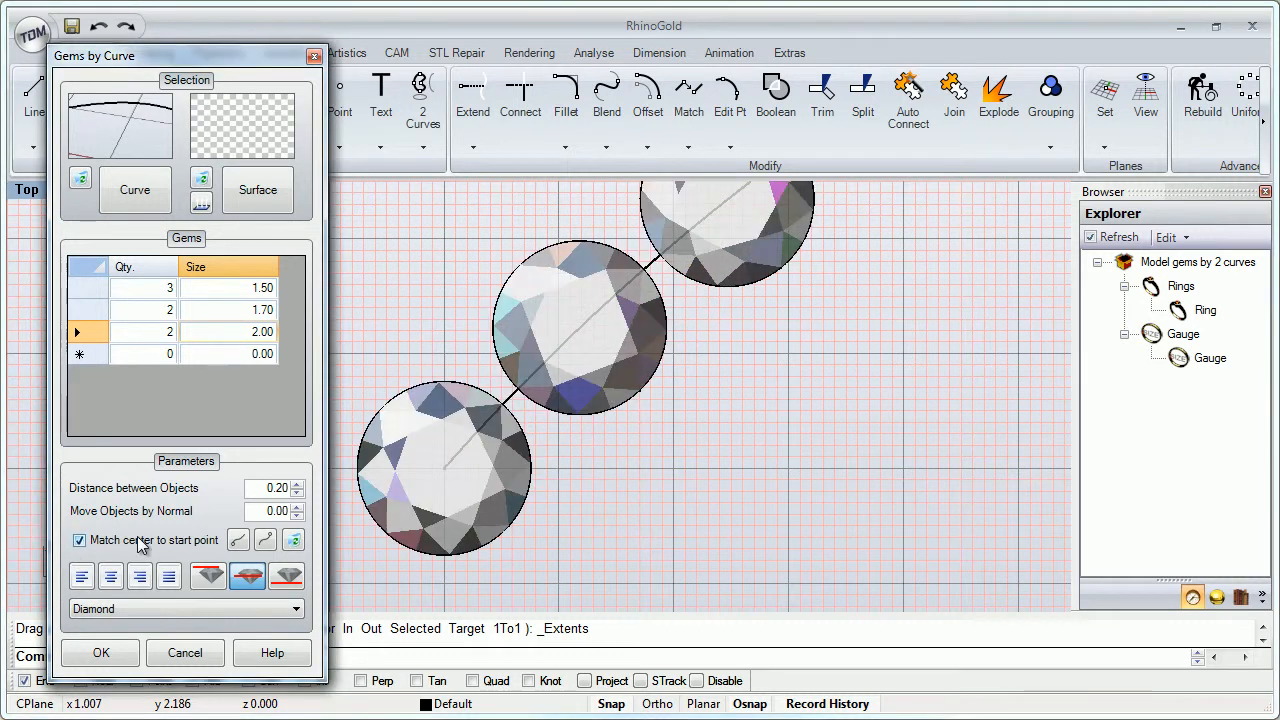
pyautogui.click(141, 541)
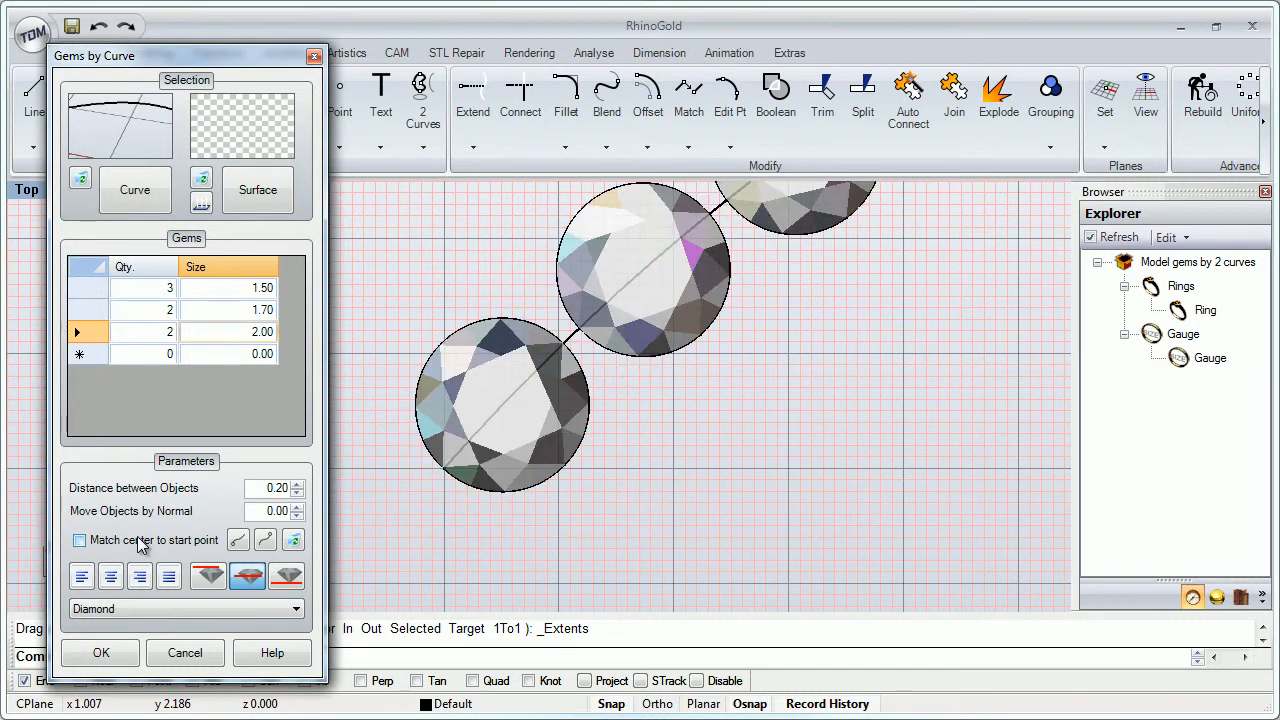
pyautogui.click(141, 541)
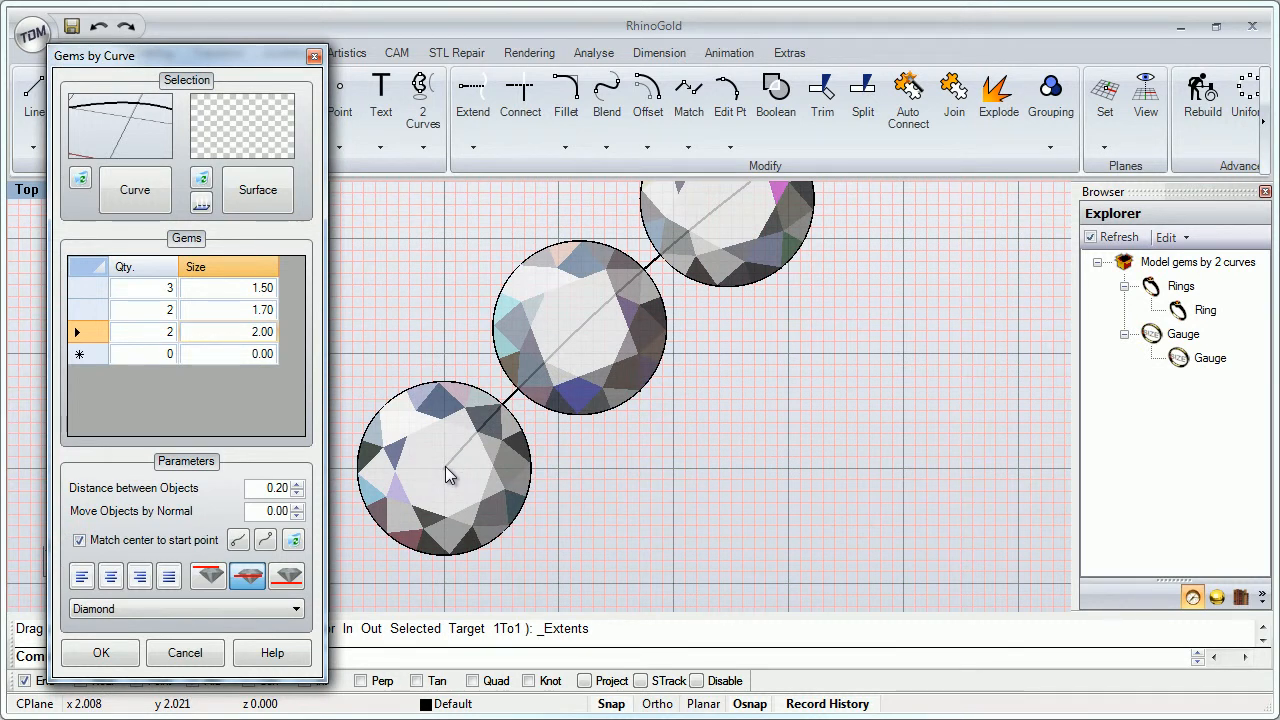
pyautogui.click(205, 541)
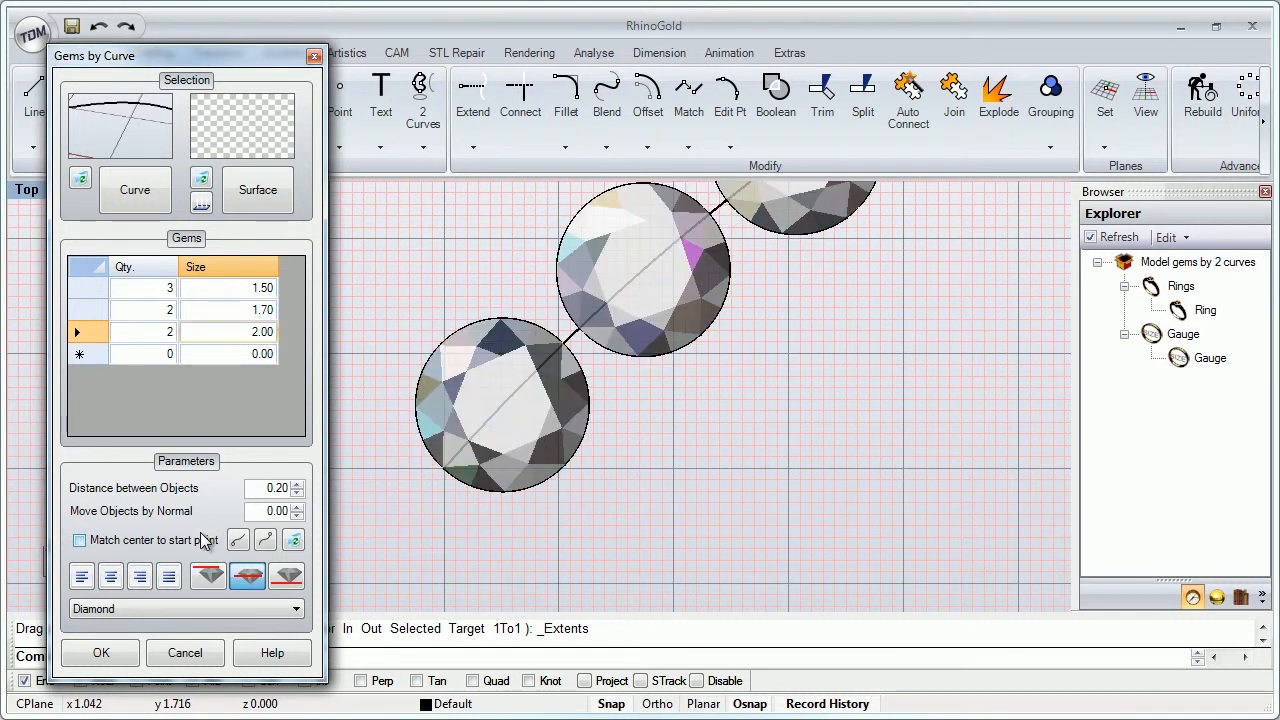
pyautogui.click(205, 541)
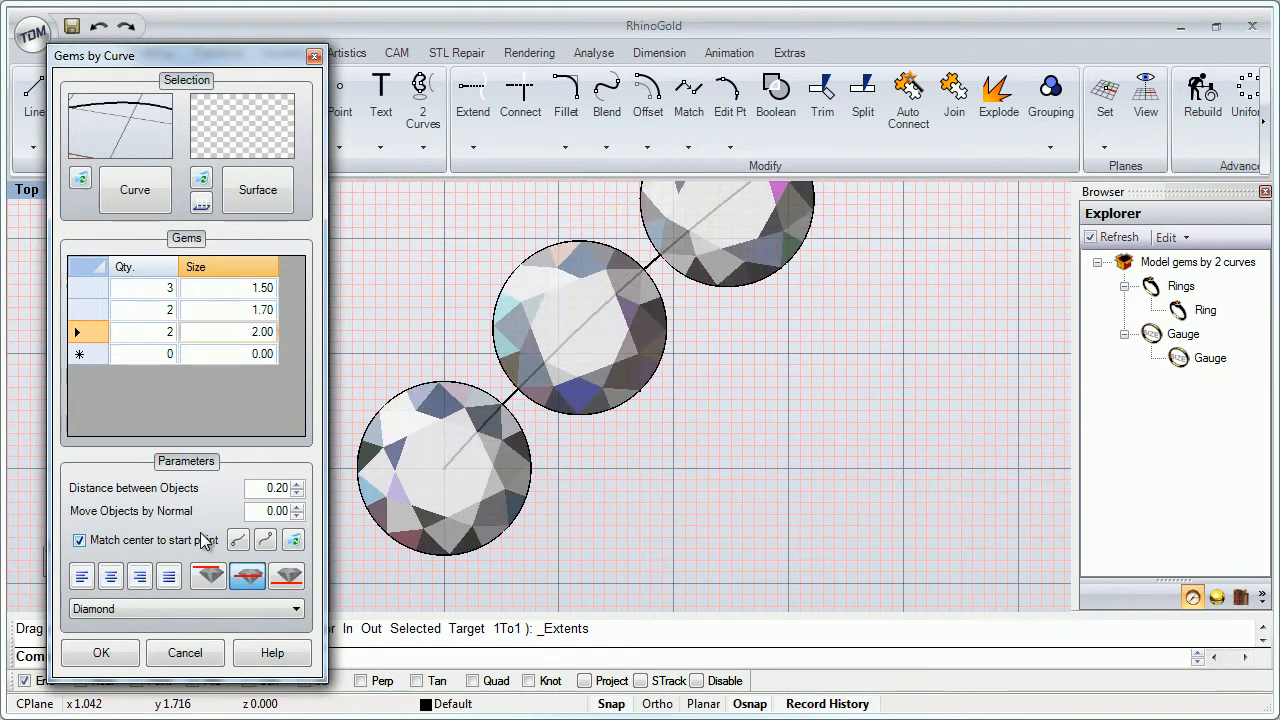
pyautogui.click(205, 541)
# Move the gem row's start point to about the second gem's position on the curve and spread the gems evenly.
pyautogui.scroll(-5, 651, 486)
pyautogui.scroll(-4, 595, 415)
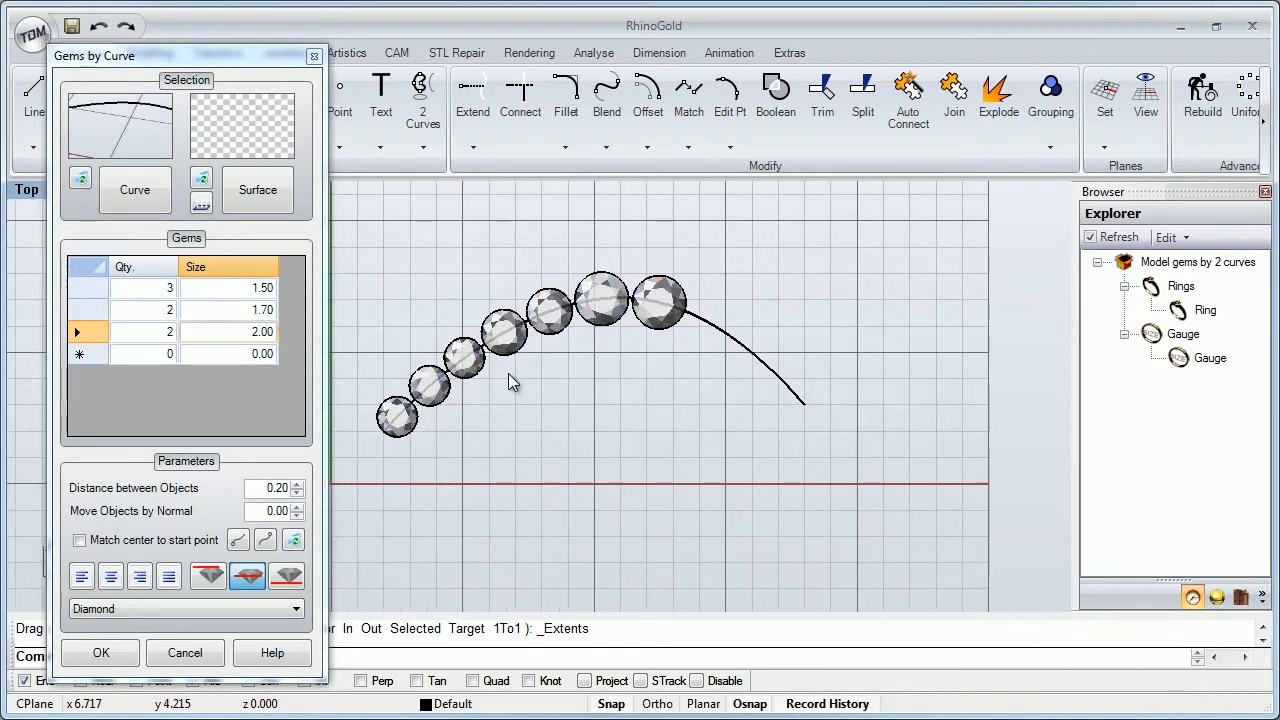
pyautogui.moveTo(489, 376); pyautogui.dragTo(473, 379, button='right')
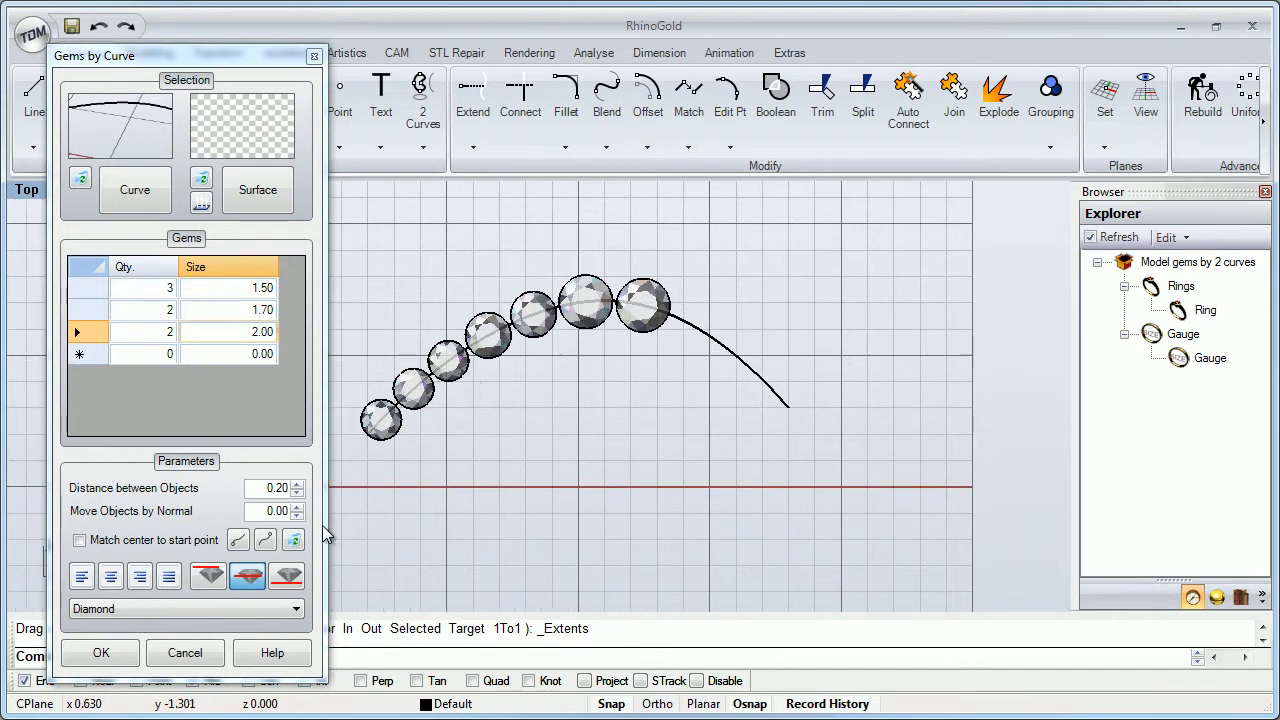
pyautogui.click(238, 541)
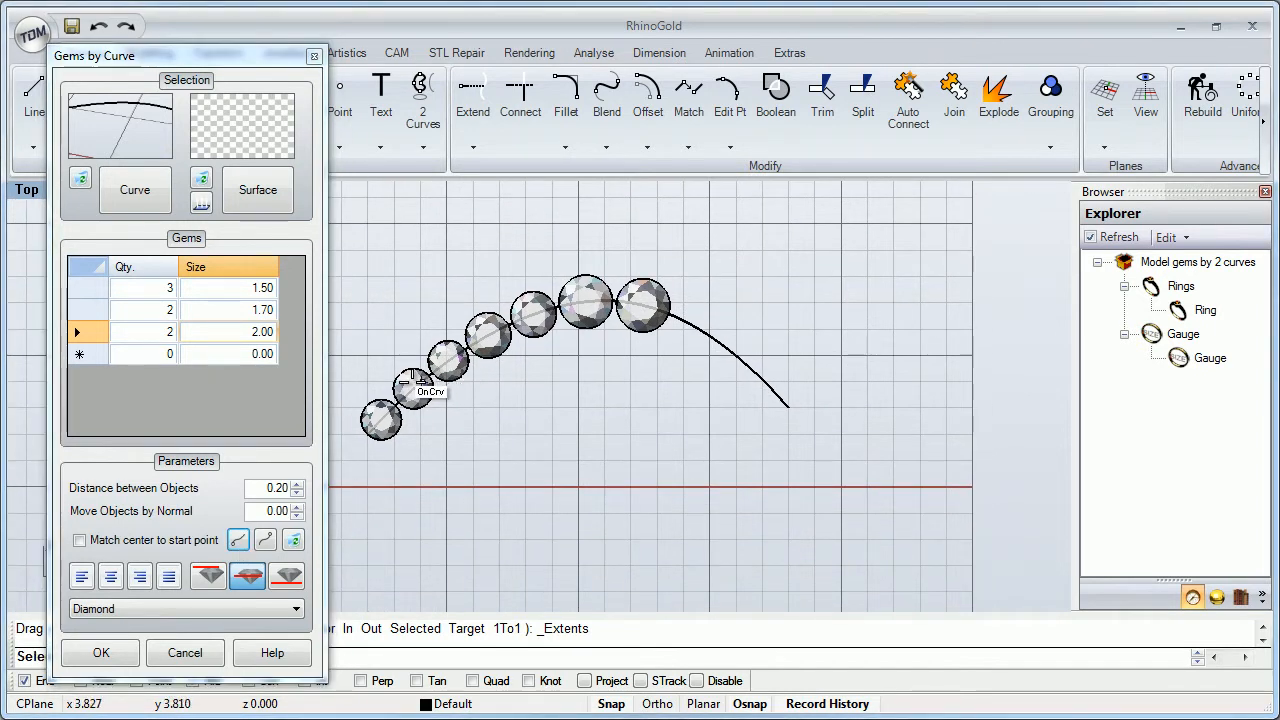
pyautogui.click(415, 392)
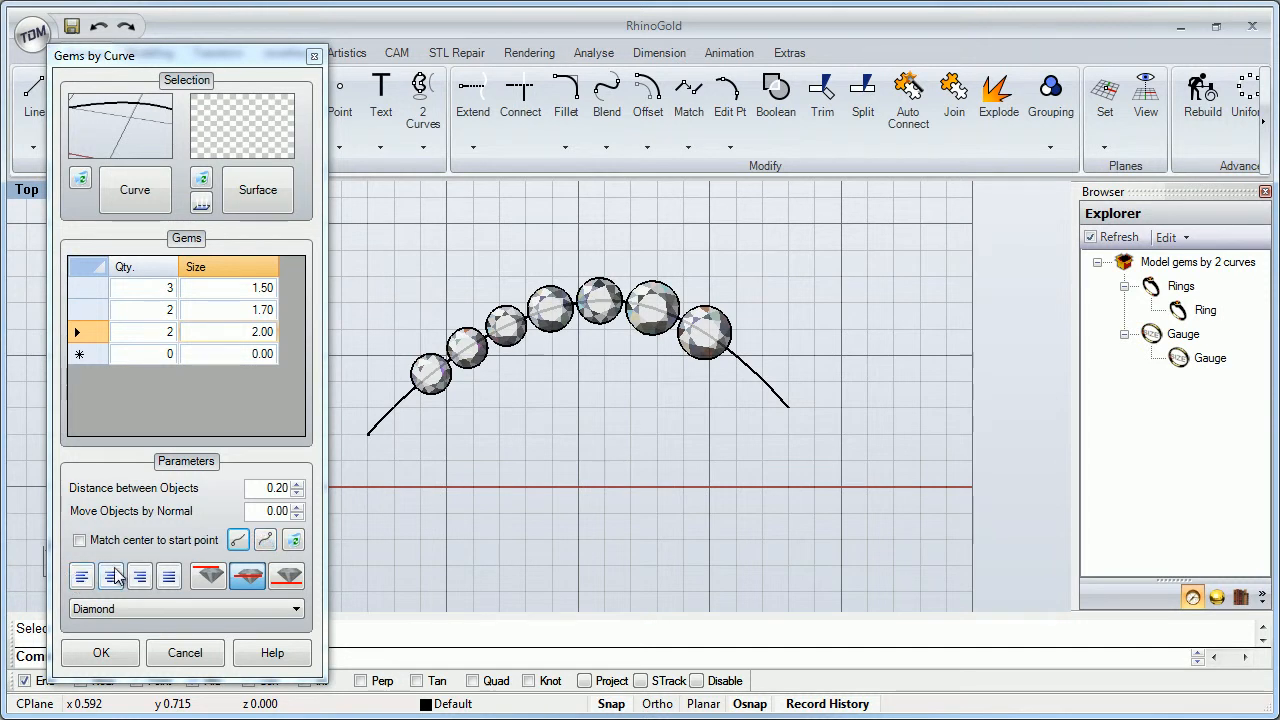
pyautogui.click(163, 576)
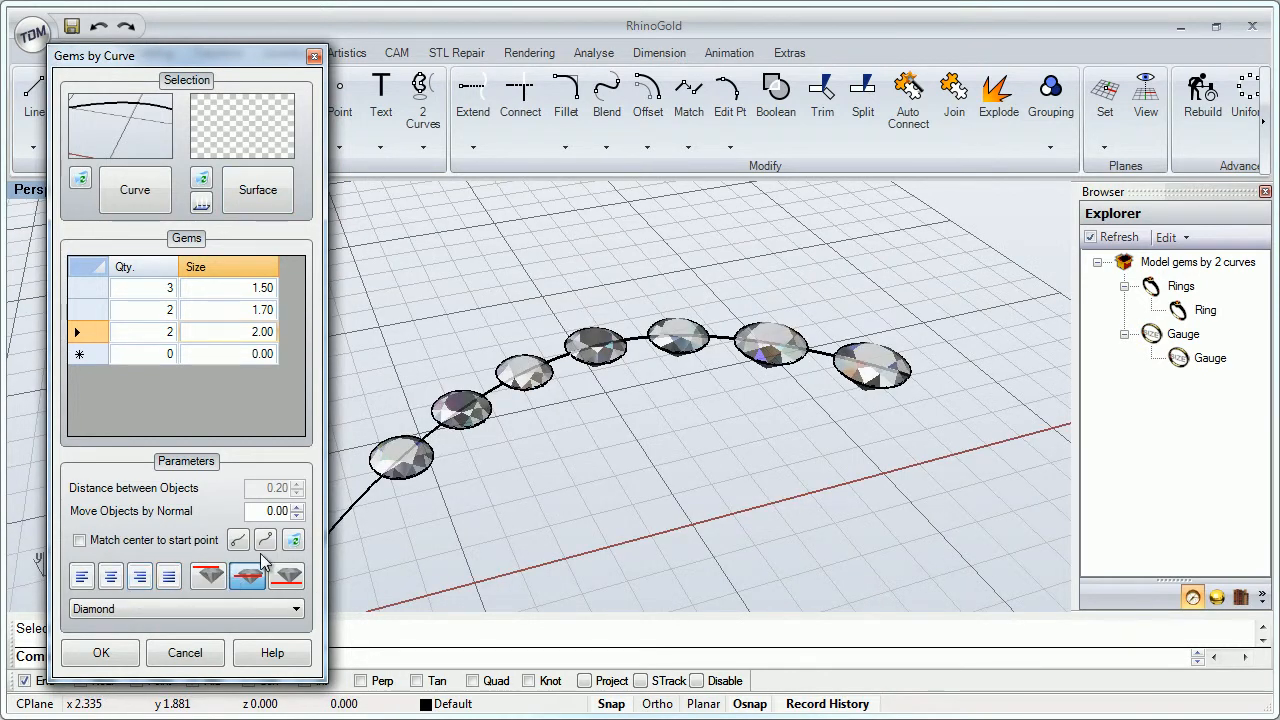
# Try aligning the gems to the curve by their tables and by their culets, comparing both in the Perspective view.
pyautogui.moveTo(545, 492); pyautogui.dragTo(468, 425, button='right')
pyautogui.scroll(4, 467, 425)
pyautogui.click(209, 577)
pyautogui.moveTo(490, 425); pyautogui.dragTo(496, 446, button='right')
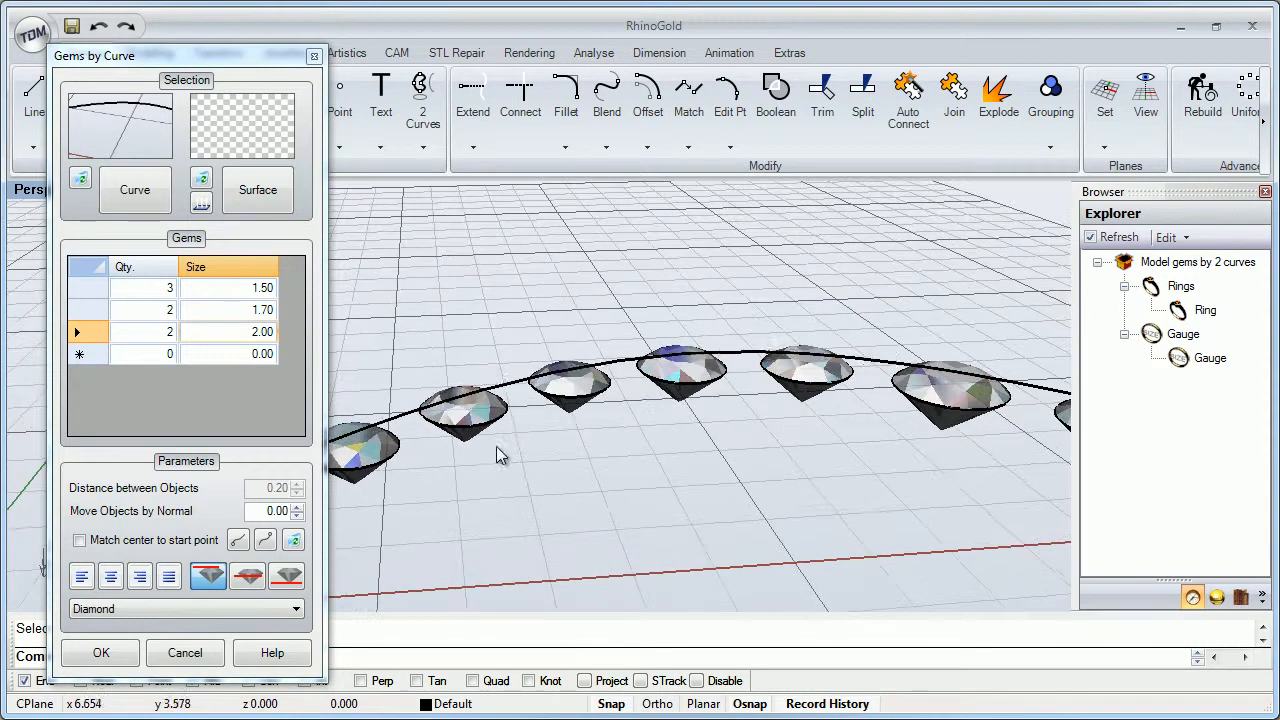
pyautogui.click(289, 578)
pyautogui.moveTo(560, 480)
pyautogui.mouseDown(button='right')
pyautogui.moveTo(647, 447)
pyautogui.moveTo(503, 420)
pyautogui.moveTo(582, 472)
pyautogui.mouseUp(button='right')
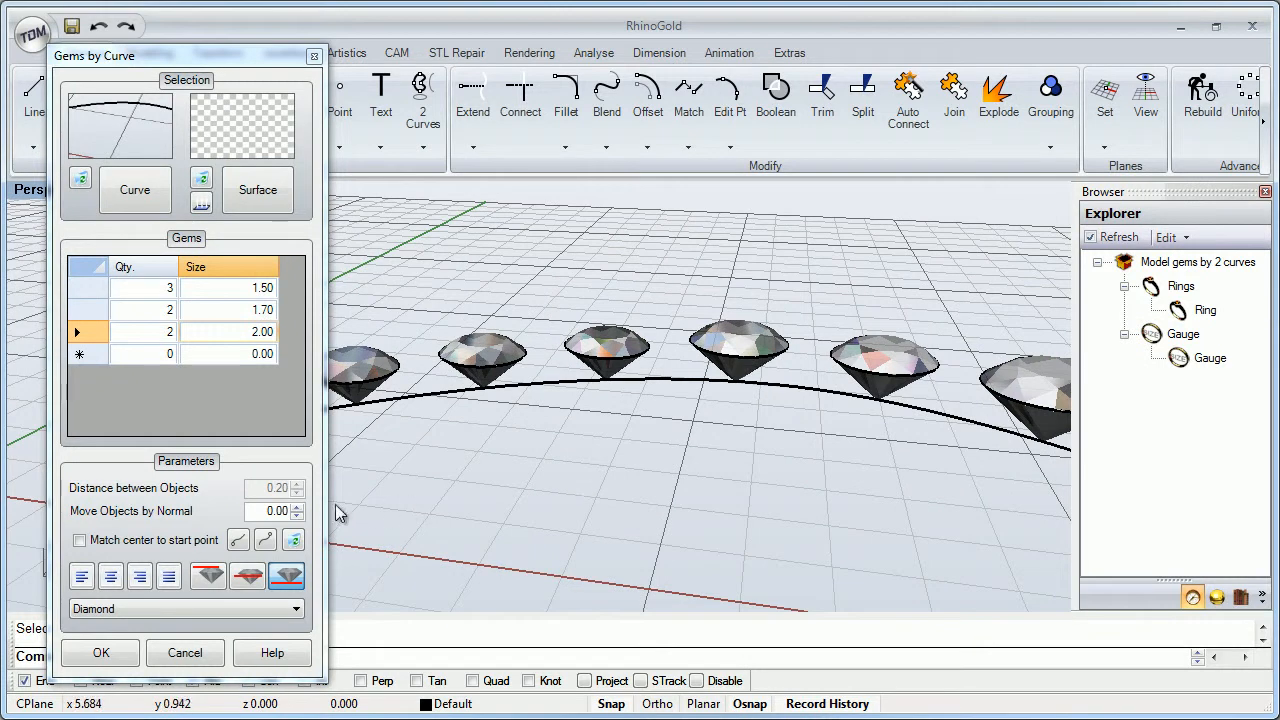
# Raise the gems above the curve by setting Move Objects by Normal to 0.60.
pyautogui.click(299, 507)
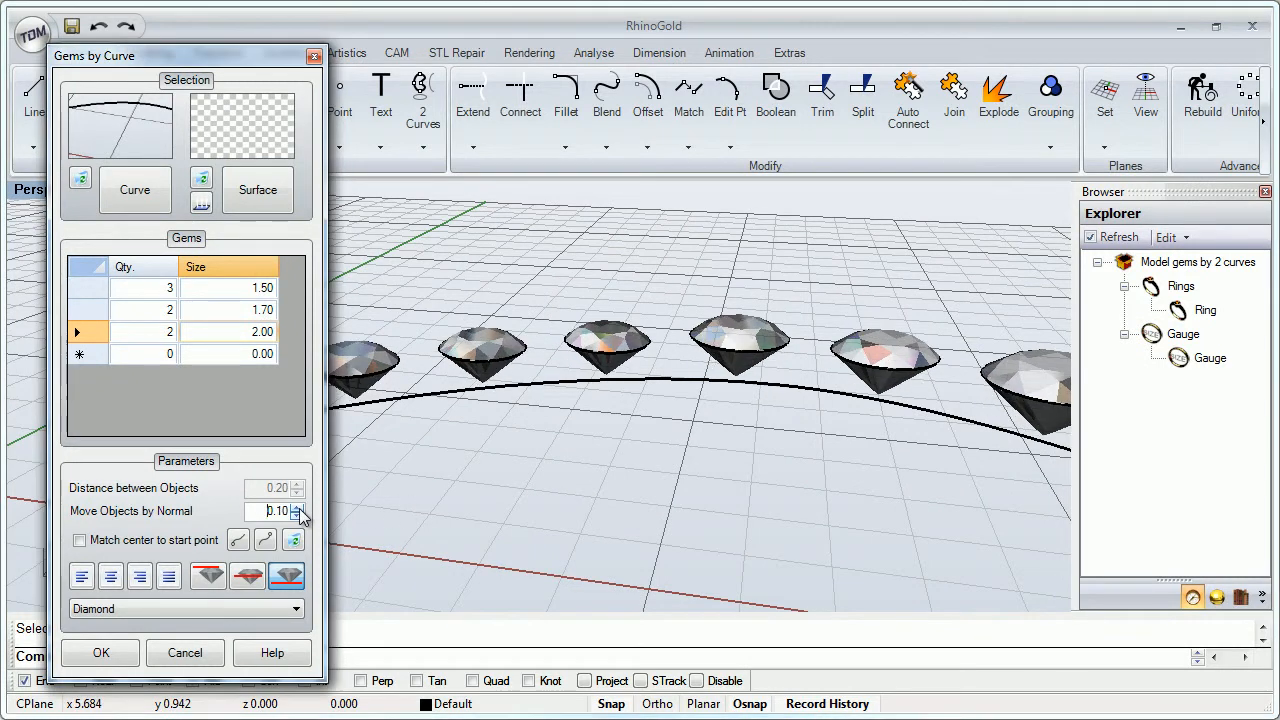
pyautogui.click(299, 507)
pyautogui.click(299, 507)
pyautogui.click(299, 507)
pyautogui.click(299, 507)
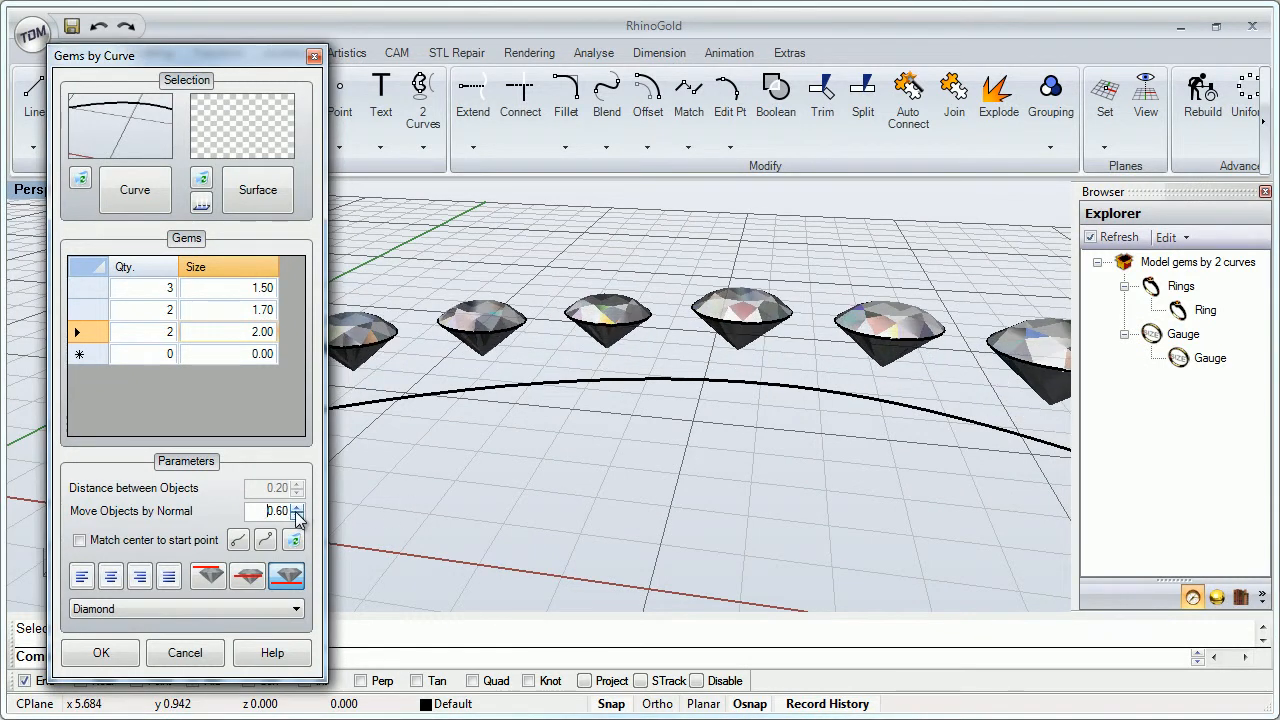
# Lower Move Objects by Normal to 0.20, inspect the gems along the curve, and cancel the Gems by Curve command.
pyautogui.click(297, 516)
pyautogui.click(297, 516)
pyautogui.click(297, 516)
pyautogui.moveTo(505, 378); pyautogui.dragTo(584, 449, button='right')
pyautogui.scroll(4, 592, 389)
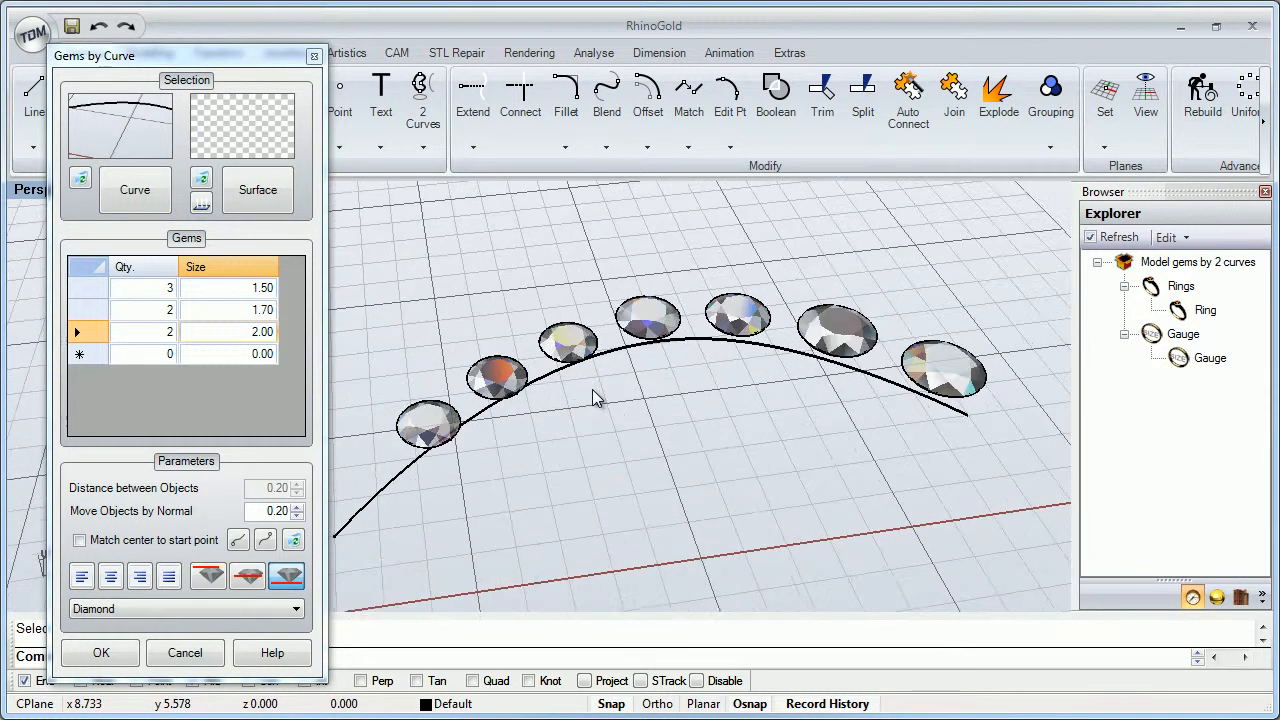
pyautogui.moveTo(592, 389); pyautogui.dragTo(577, 424, button='right')
pyautogui.click(185, 652)
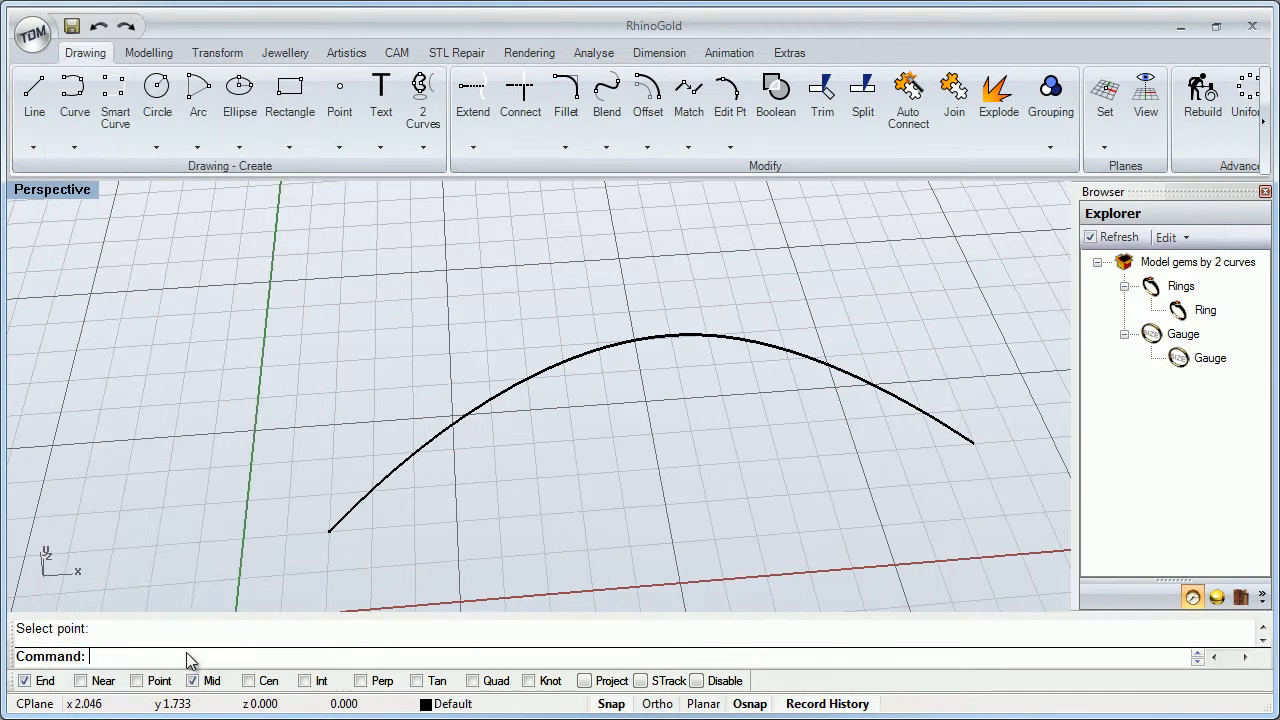
# Make Sample the current layer, hide the Default layer, and bring the whole ring into view.
pyautogui.keyDown('shift'); pyautogui.moveTo(520, 432); pyautogui.dragTo(414, 422, button='right'); pyautogui.keyUp('shift')
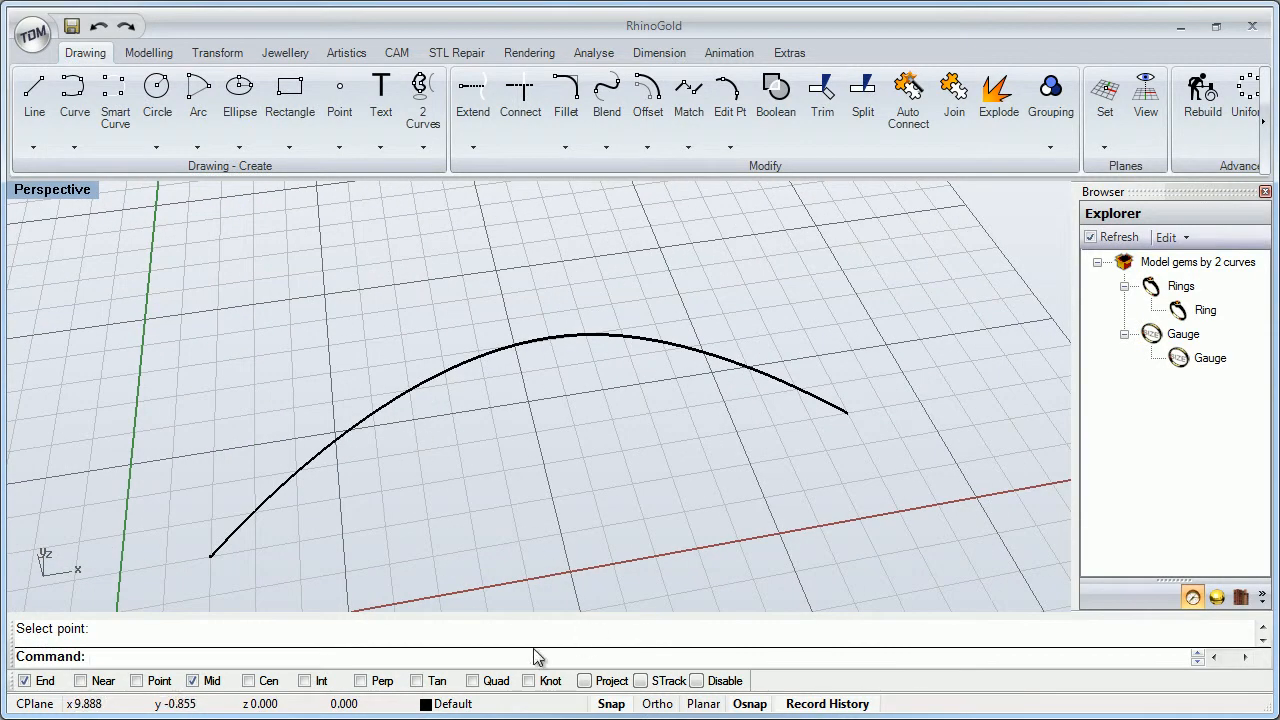
pyautogui.click(463, 705)
pyautogui.click(472, 684)
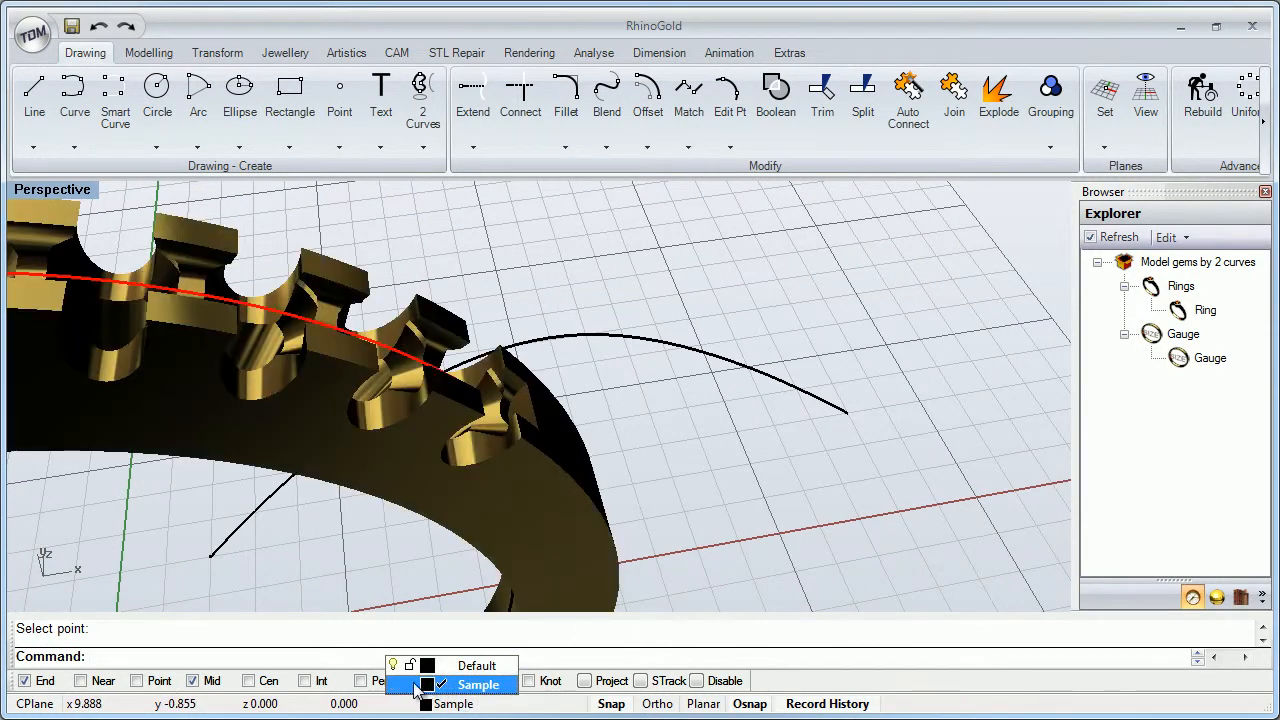
pyautogui.click(393, 665)
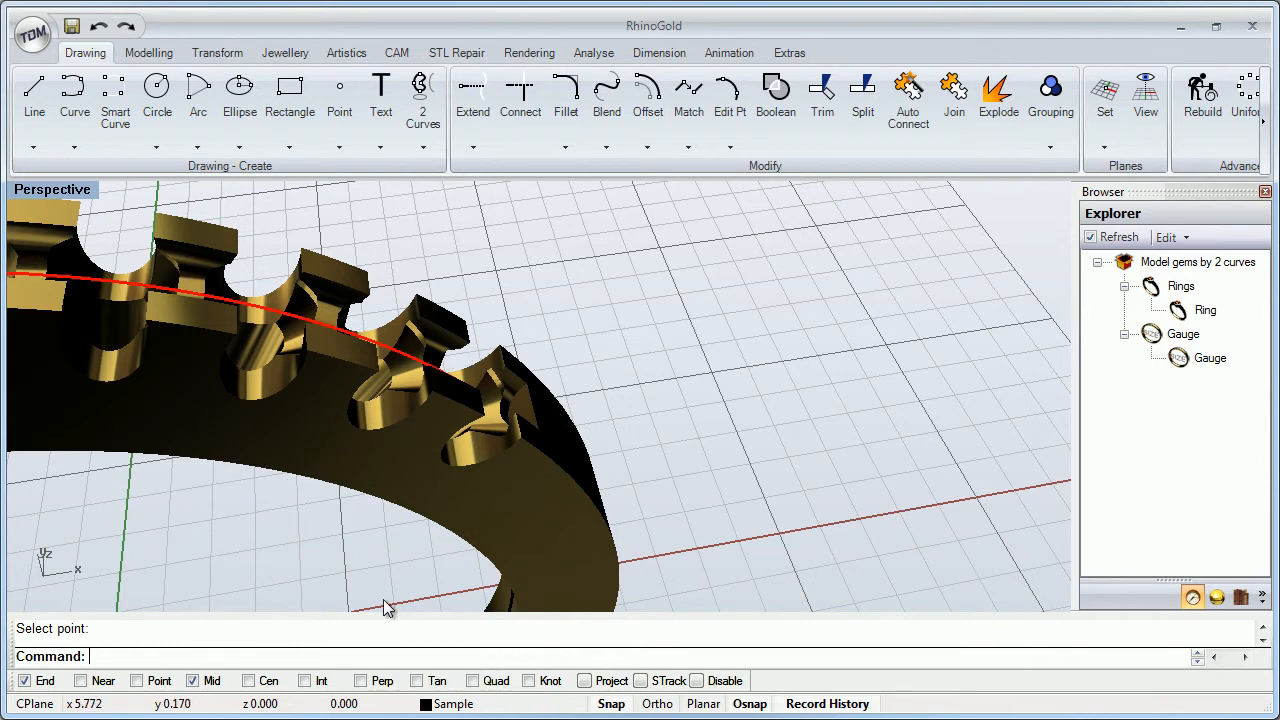
pyautogui.moveTo(386, 606); pyautogui.dragTo(285, 533, button='right')
pyautogui.scroll(-7, 285, 524)
pyautogui.moveTo(366, 426); pyautogui.dragTo(432, 371, button='right')
pyautogui.scroll(5, 402, 400)
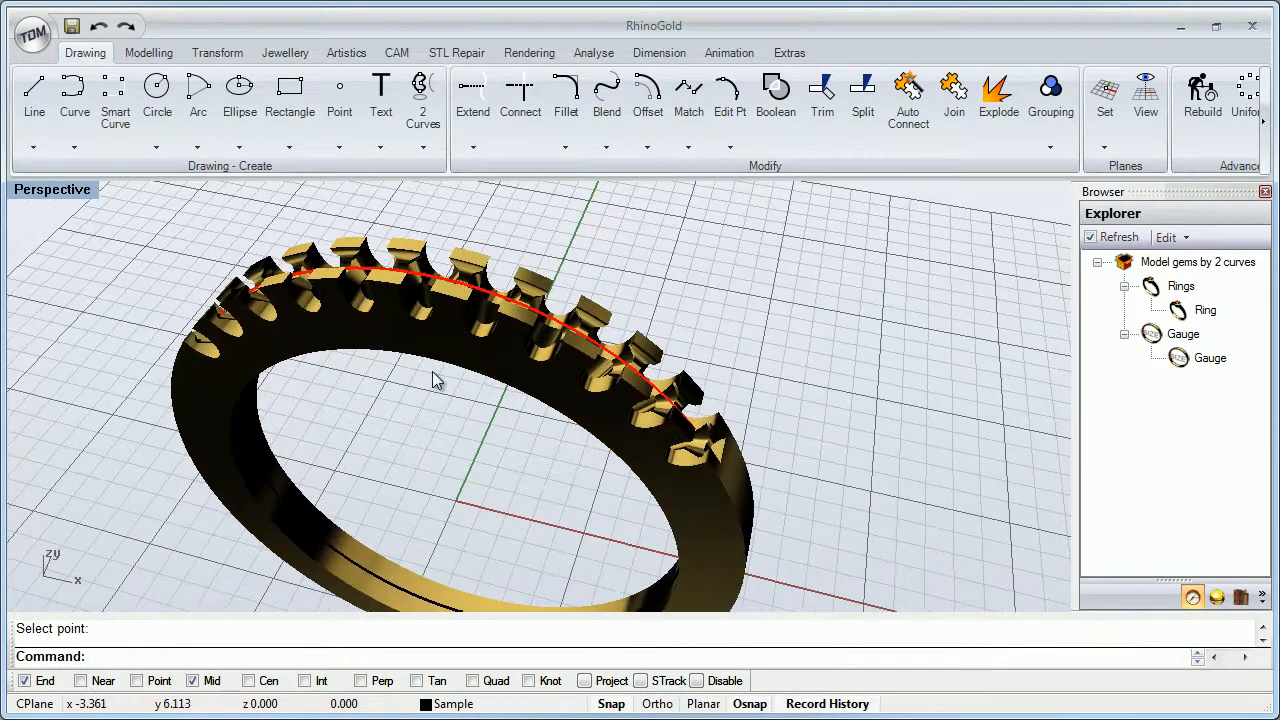
# Start Gems by Curve and select the red curve running over the prong seats of the ring.
pyautogui.click(280, 52)
pyautogui.click(125, 147)
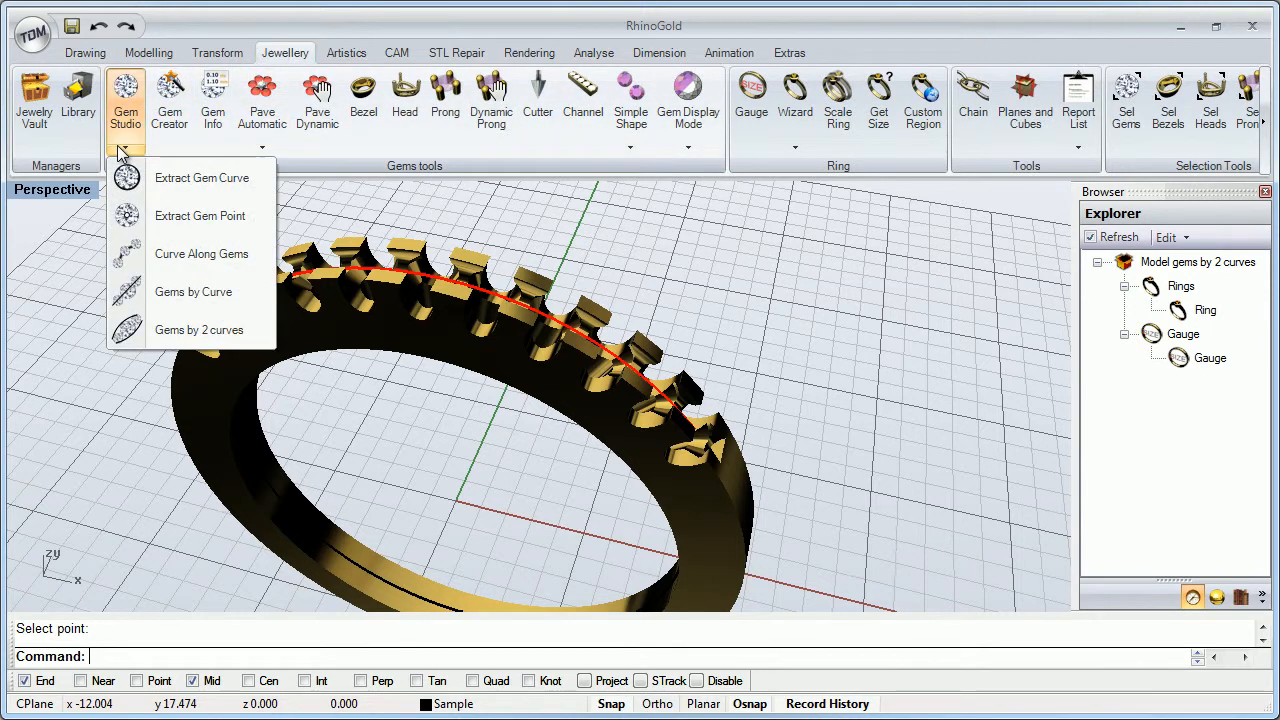
pyautogui.click(150, 297)
pyautogui.moveTo(502, 86); pyautogui.dragTo(835, 45)
pyautogui.click(854, 137)
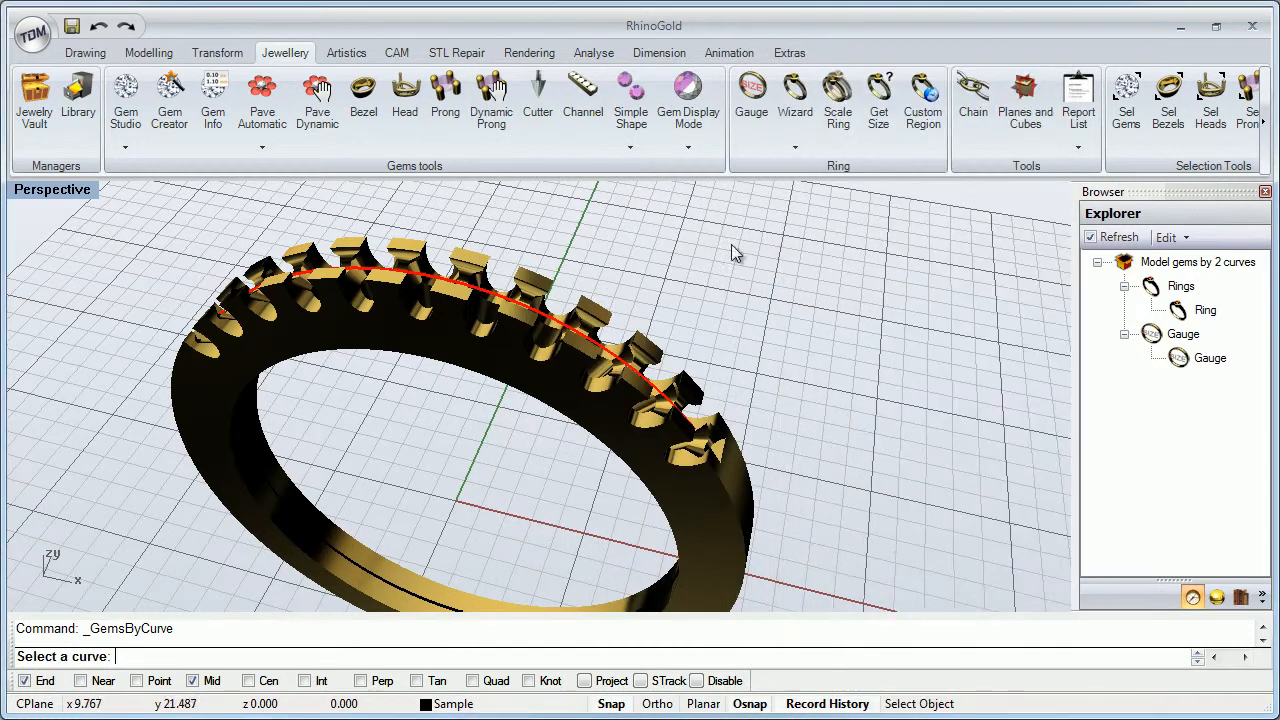
pyautogui.click(547, 327)
pyautogui.moveTo(493, 320)
pyautogui.mouseDown(button='right')
pyautogui.moveTo(456, 333)
pyautogui.moveTo(520, 317)
pyautogui.moveTo(492, 338)
pyautogui.mouseUp(button='right')
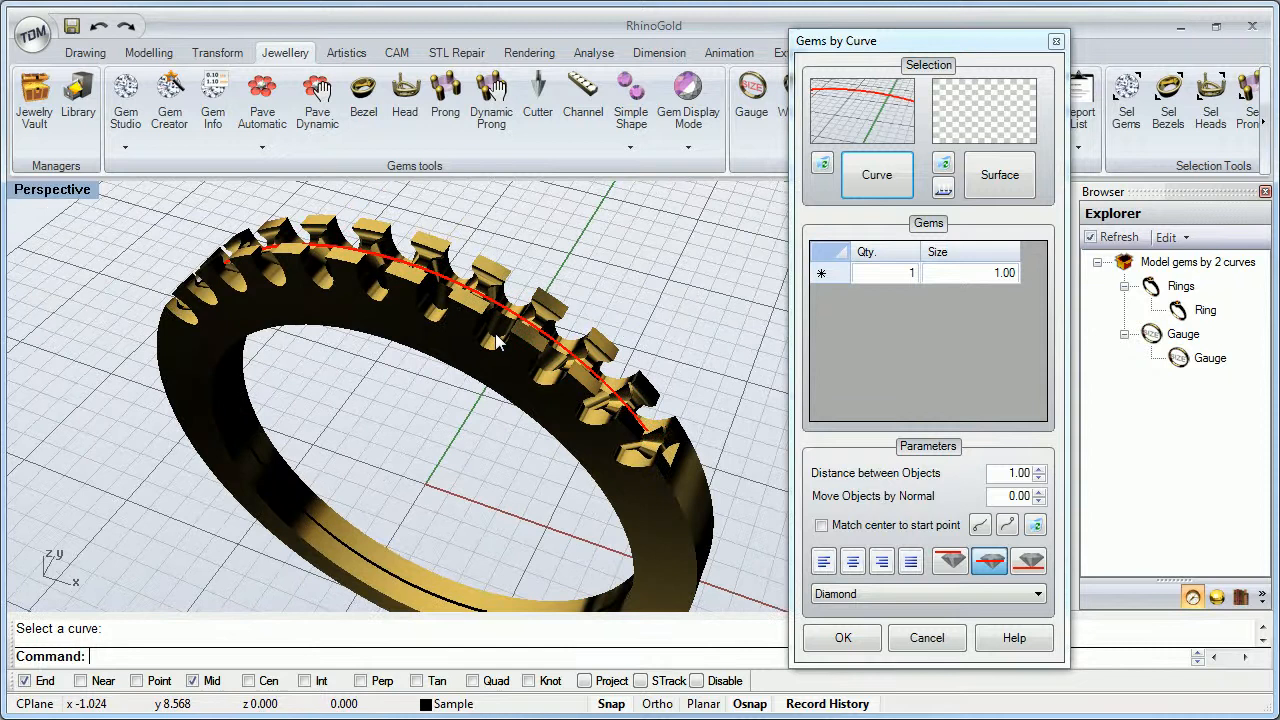
# Place 11 diamonds of size 1.70 along the ring's curve.
pyautogui.click(869, 271)
pyautogui.click(870, 271)
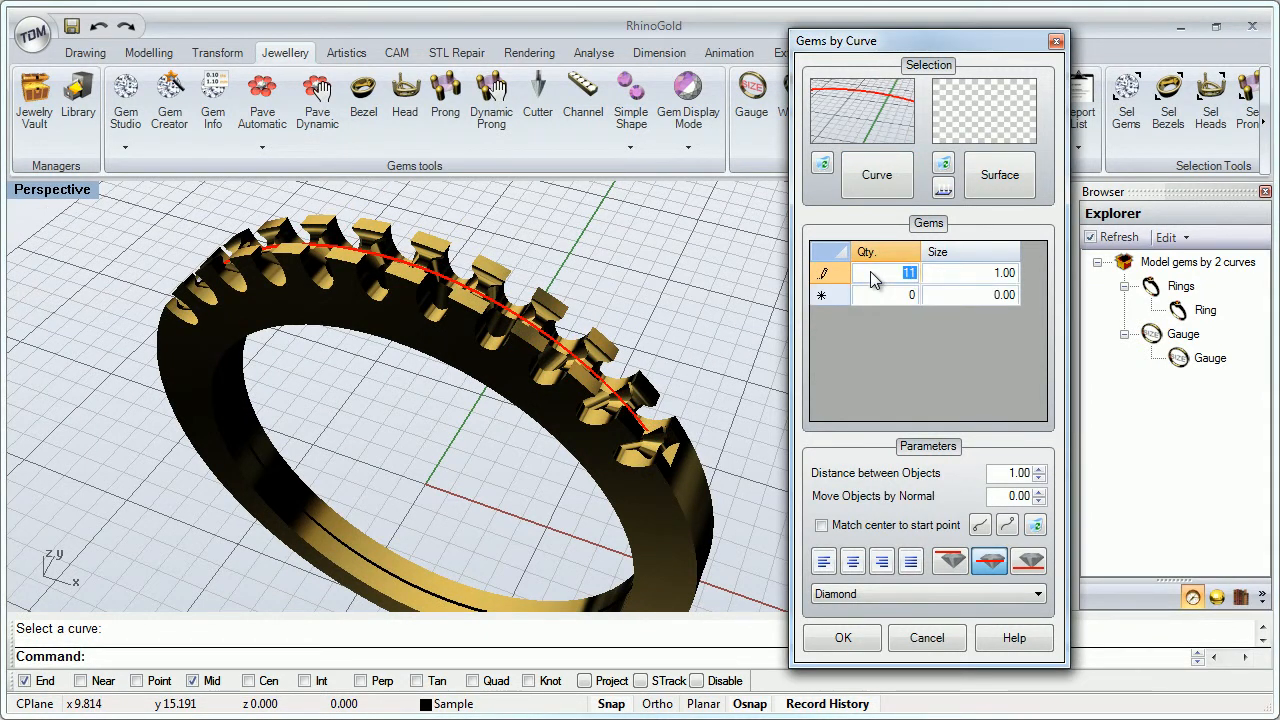
pyautogui.click(955, 280)
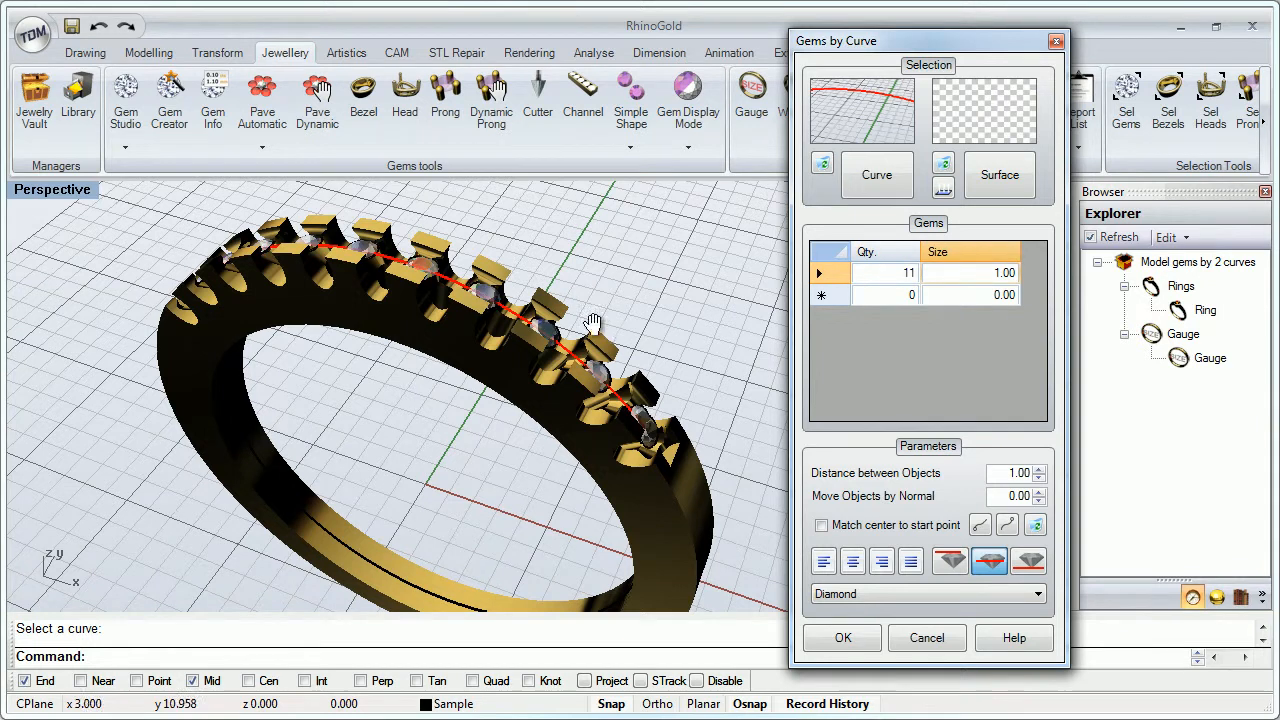
pyautogui.keyDown('shift'); pyautogui.moveTo(460, 298); pyautogui.dragTo(370, 278, button='right'); pyautogui.keyUp('shift')
pyautogui.scroll(-2, 292, 282)
pyautogui.moveTo(292, 282); pyautogui.dragTo(418, 313, button='right')
pyautogui.keyDown('shift'); pyautogui.moveTo(478, 363); pyautogui.dragTo(332, 428, button='right'); pyautogui.keyUp('shift')
pyautogui.click(988, 276)
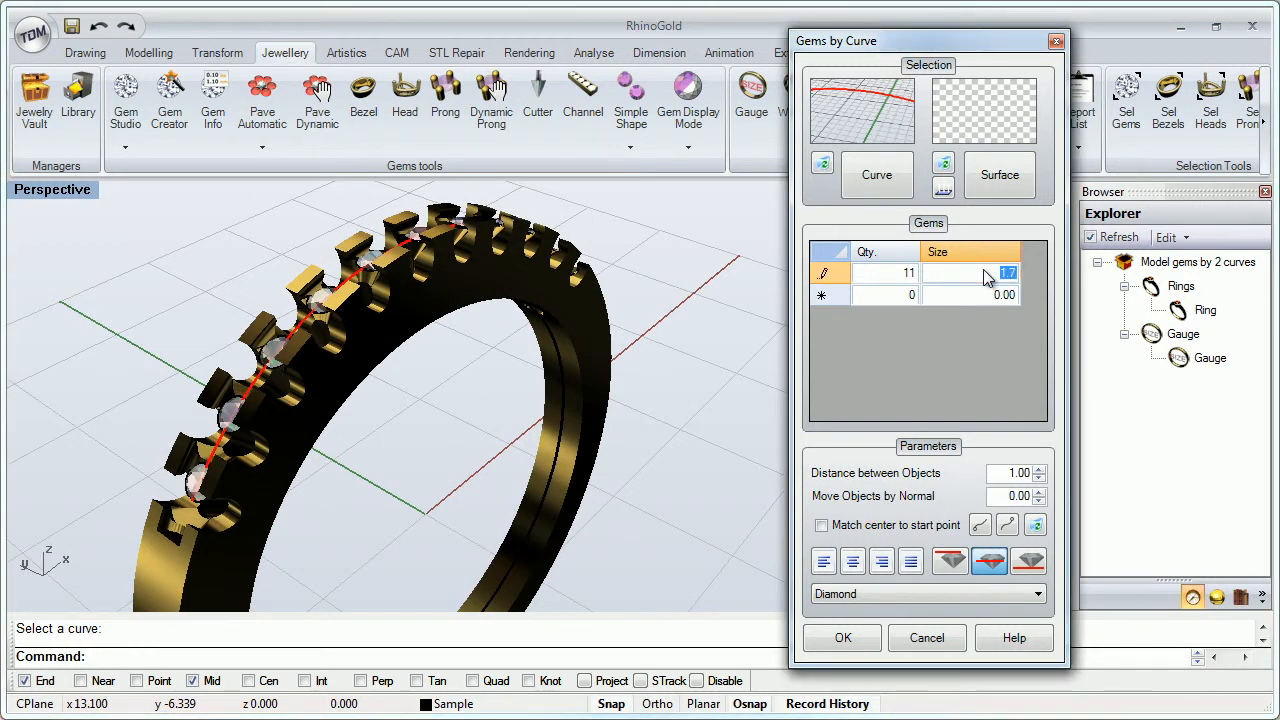
pyautogui.click(966, 293)
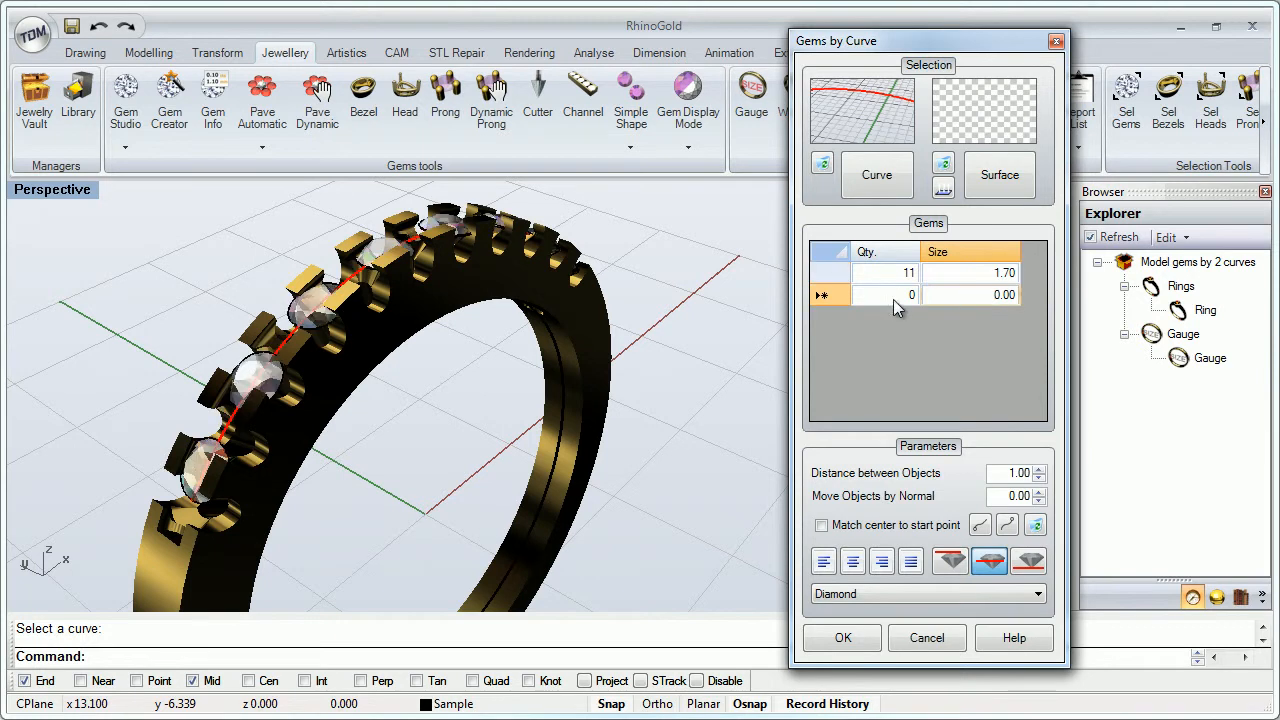
# Reduce the distance between the gems to 0.20 and match the first gem's center to the curve's start point.
pyautogui.keyDown('shift'); pyautogui.moveTo(432, 361); pyautogui.dragTo(443, 329, button='right'); pyautogui.keyUp('shift')
pyautogui.moveTo(491, 393); pyautogui.dragTo(477, 406, button='right')
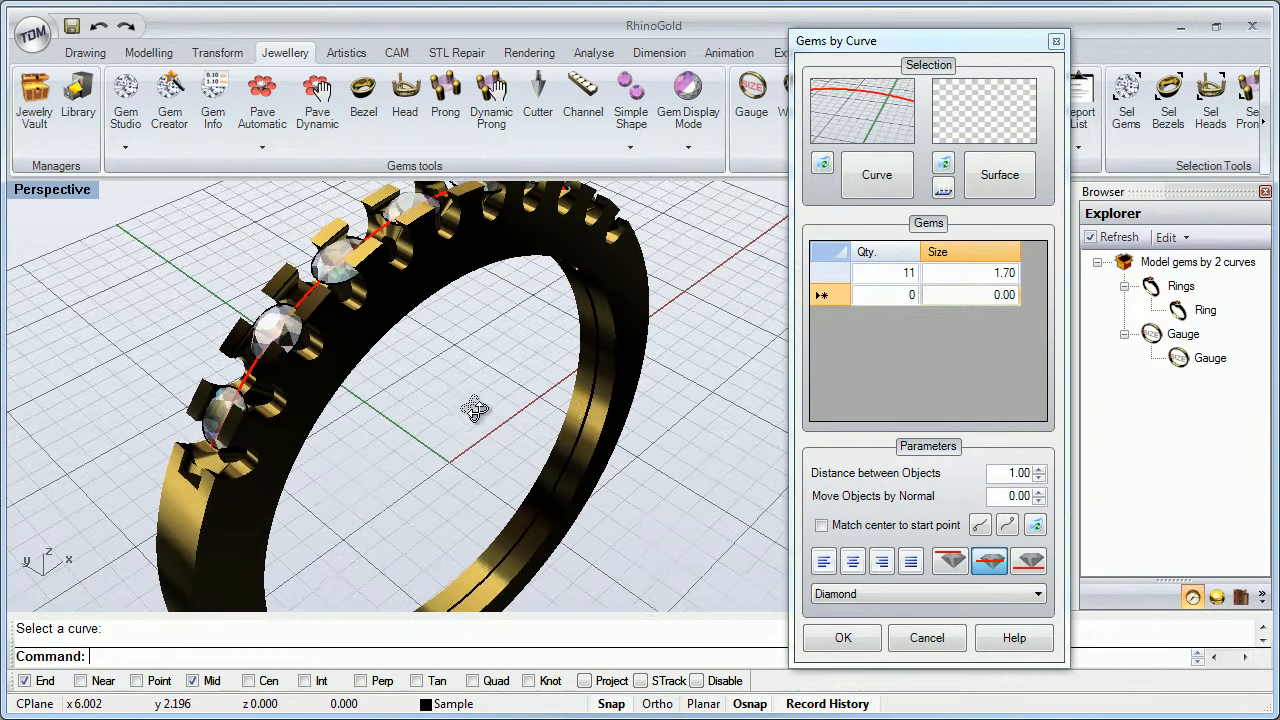
pyautogui.click(1040, 480)
pyautogui.click(1040, 480)
pyautogui.click(1040, 480)
pyautogui.click(1040, 480)
pyautogui.click(1040, 480)
pyautogui.click(1040, 480)
pyautogui.click(1040, 480)
pyautogui.click(1040, 480)
pyautogui.scroll(5, 296, 417)
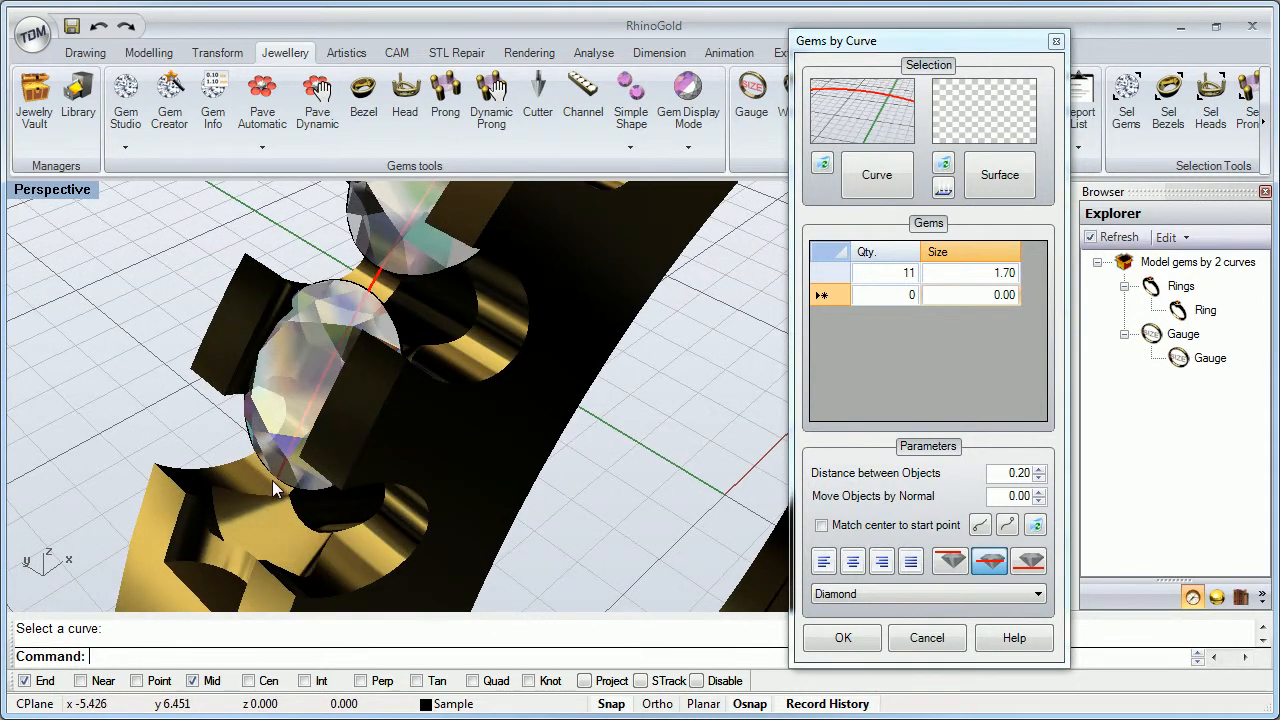
pyautogui.click(822, 526)
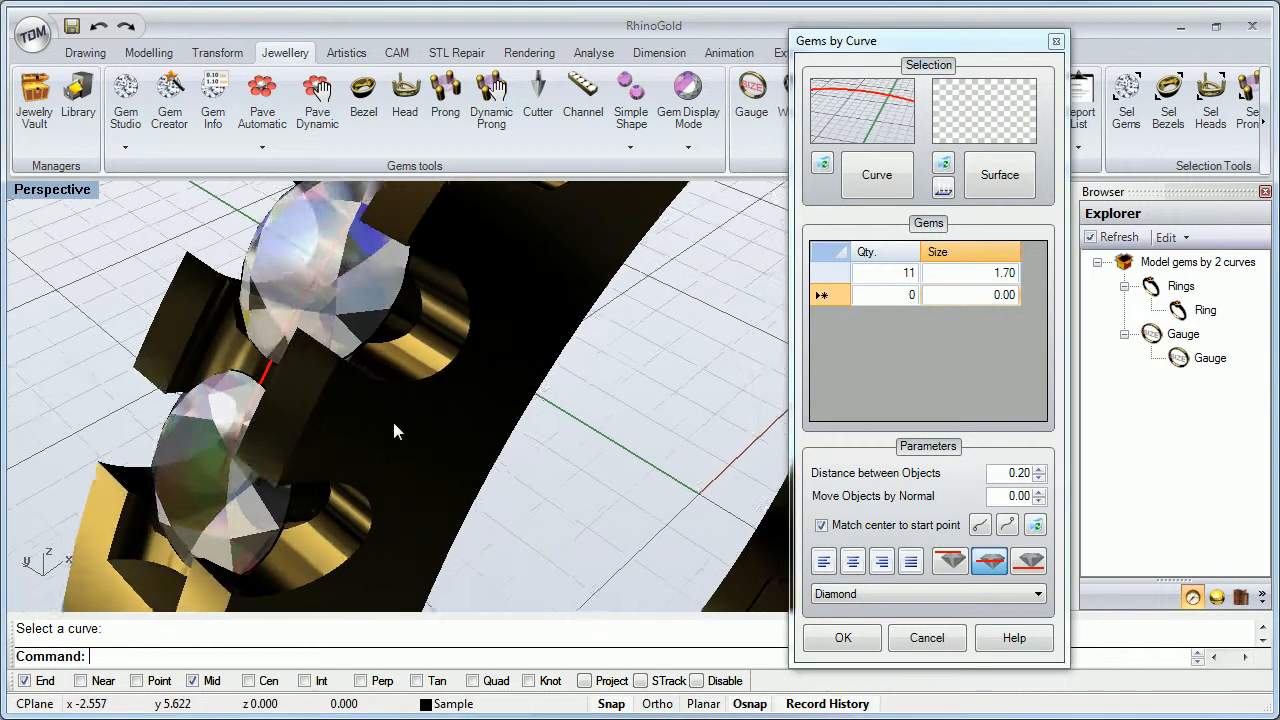
# Examine how the diamonds sit between the prongs from both sides of the ring, up close and as a whole.
pyautogui.scroll(-8, 392, 421)
pyautogui.keyDown('shift'); pyautogui.moveTo(470, 329); pyautogui.dragTo(268, 357, button='right'); pyautogui.keyUp('shift')
pyautogui.moveTo(513, 301); pyautogui.dragTo(340, 330, button='right')
pyautogui.keyDown('shift'); pyautogui.moveTo(600, 320); pyautogui.dragTo(285, 334, button='right'); pyautogui.keyUp('shift')
pyautogui.moveTo(434, 377); pyautogui.dragTo(320, 362, button='right')
pyautogui.scroll(5, 620, 358)
pyautogui.scroll(2, 590, 363)
pyautogui.scroll(-8, 575, 365)
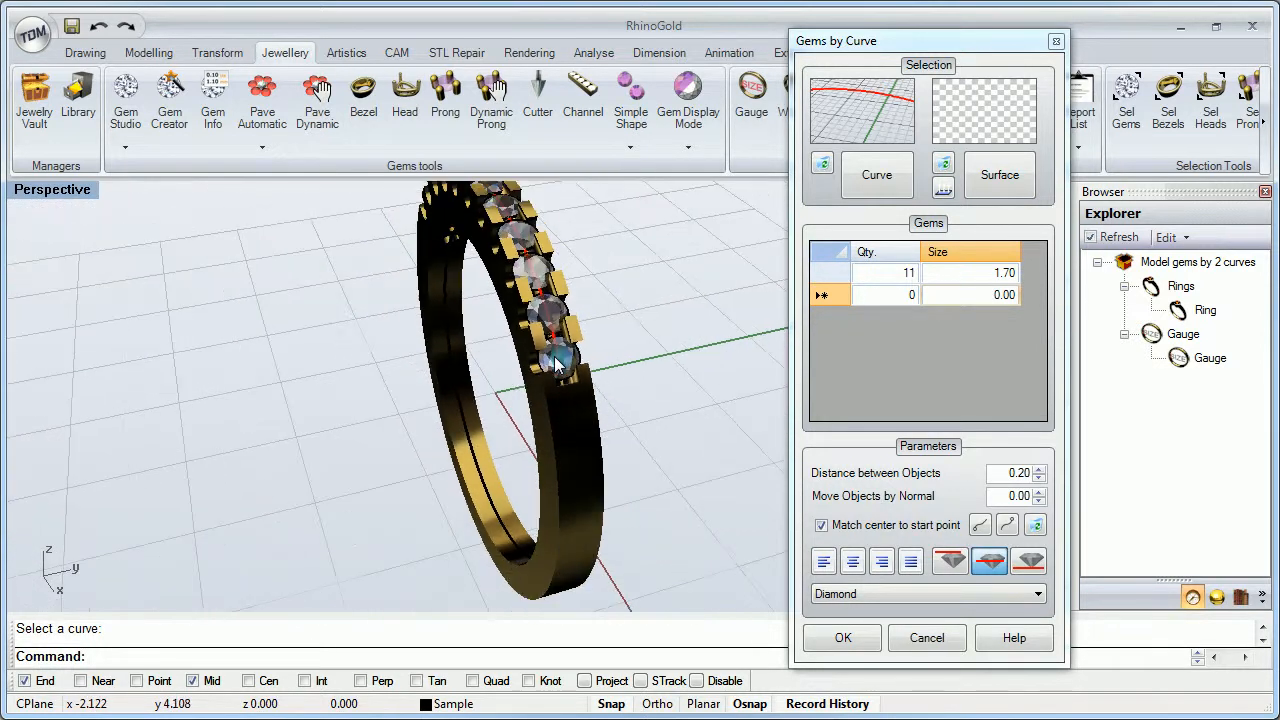
pyautogui.keyDown('shift'); pyautogui.moveTo(579, 373); pyautogui.dragTo(478, 372, button='right'); pyautogui.keyUp('shift')
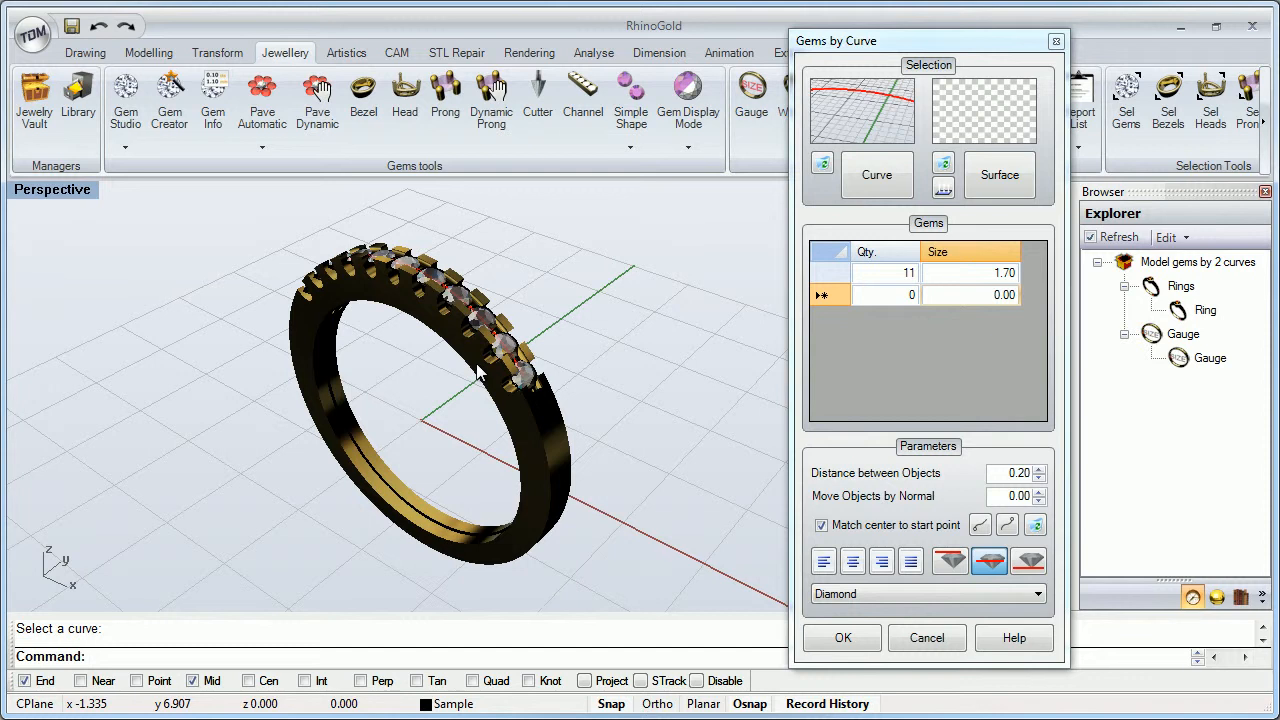
# Create the 11 diamonds on the ring and open the Size 1.70 gem group's parameters for editing.
pyautogui.click(843, 643)
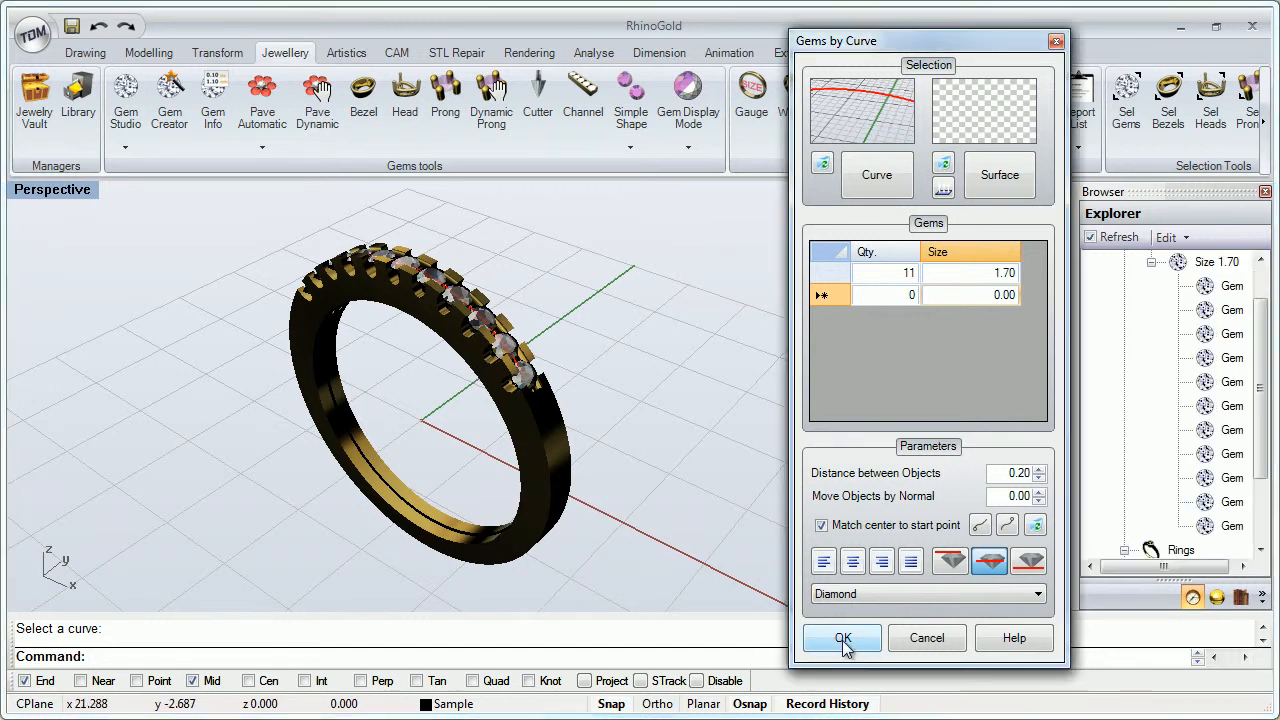
pyautogui.moveTo(417, 366); pyautogui.dragTo(454, 386, button='right')
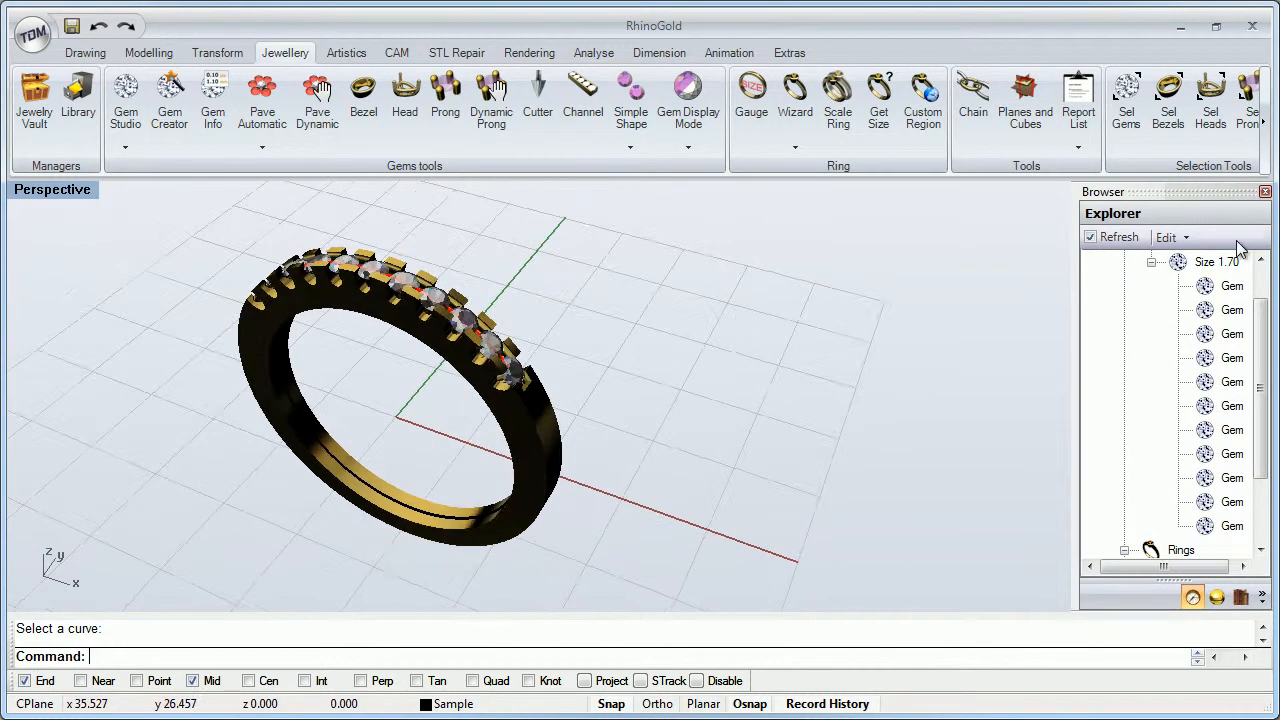
pyautogui.click(1151, 261)
pyautogui.moveTo(720, 335); pyautogui.dragTo(422, 240, button='right')
pyautogui.scroll(5, 422, 240)
pyautogui.doubleClick(1188, 314)
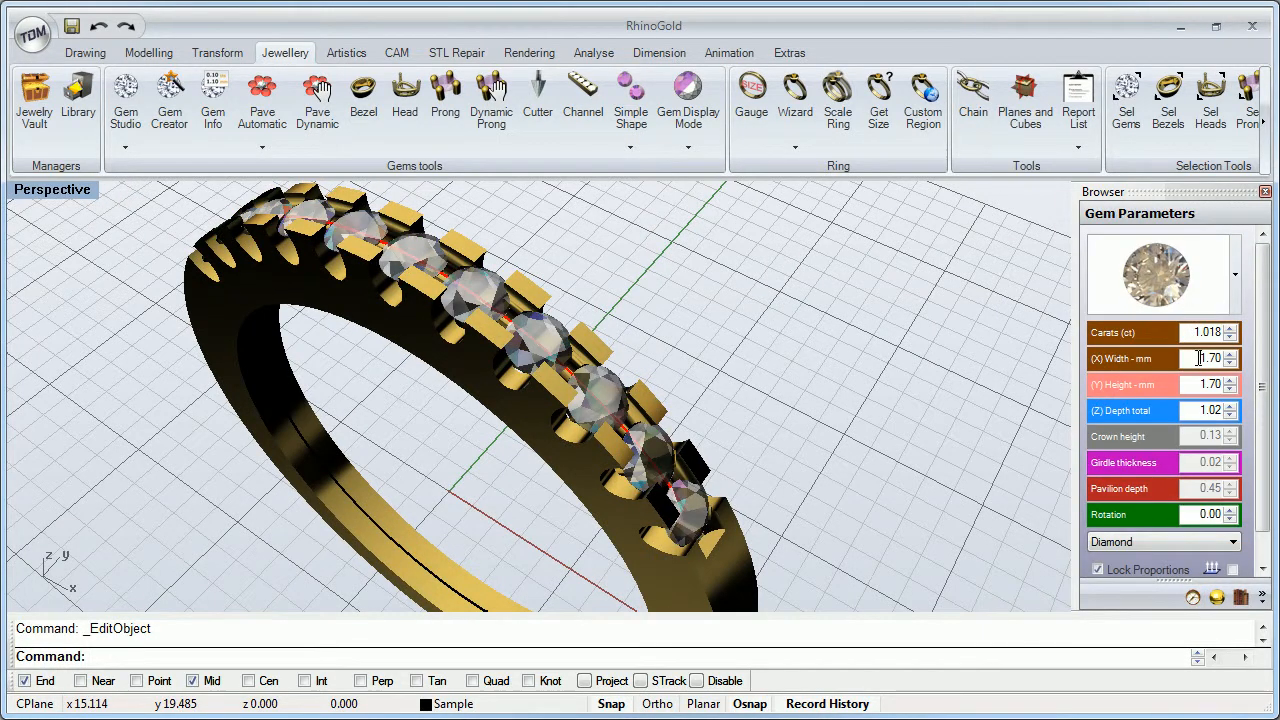
# Try a width of 1.40 mm for the whole gem group, then return it to 1.70 mm.
pyautogui.scroll(-3, 1199, 358)
pyautogui.scroll(5, 1199, 358)
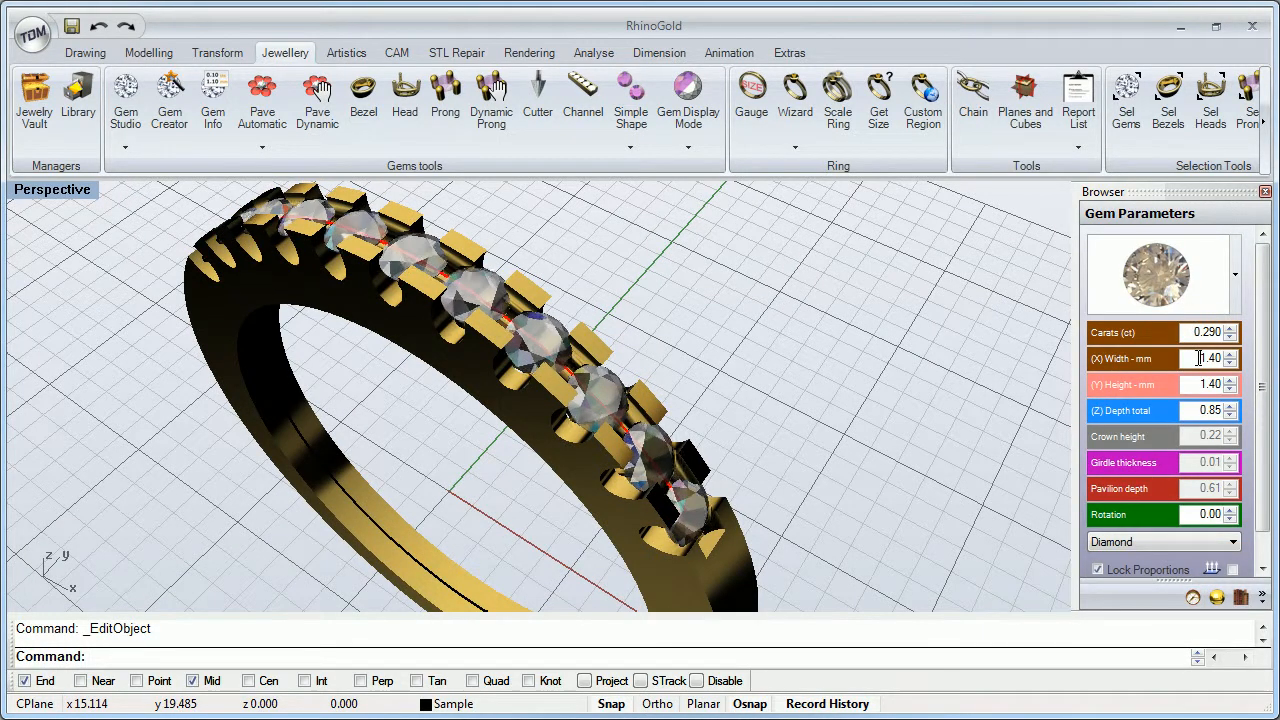
pyautogui.scroll(3, 1199, 358)
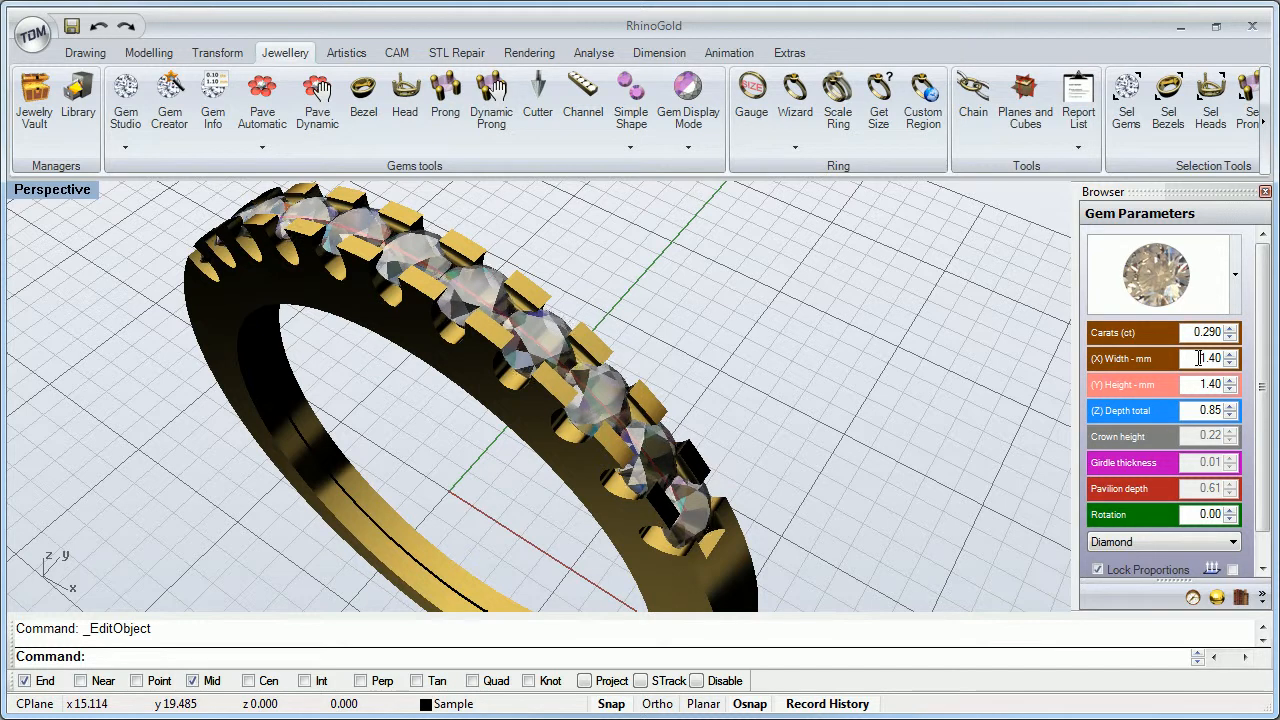
# Replace the round cut of the gem group with a square cut and update all the gems on the ring.
pyautogui.click(1185, 295)
pyautogui.click(1176, 414)
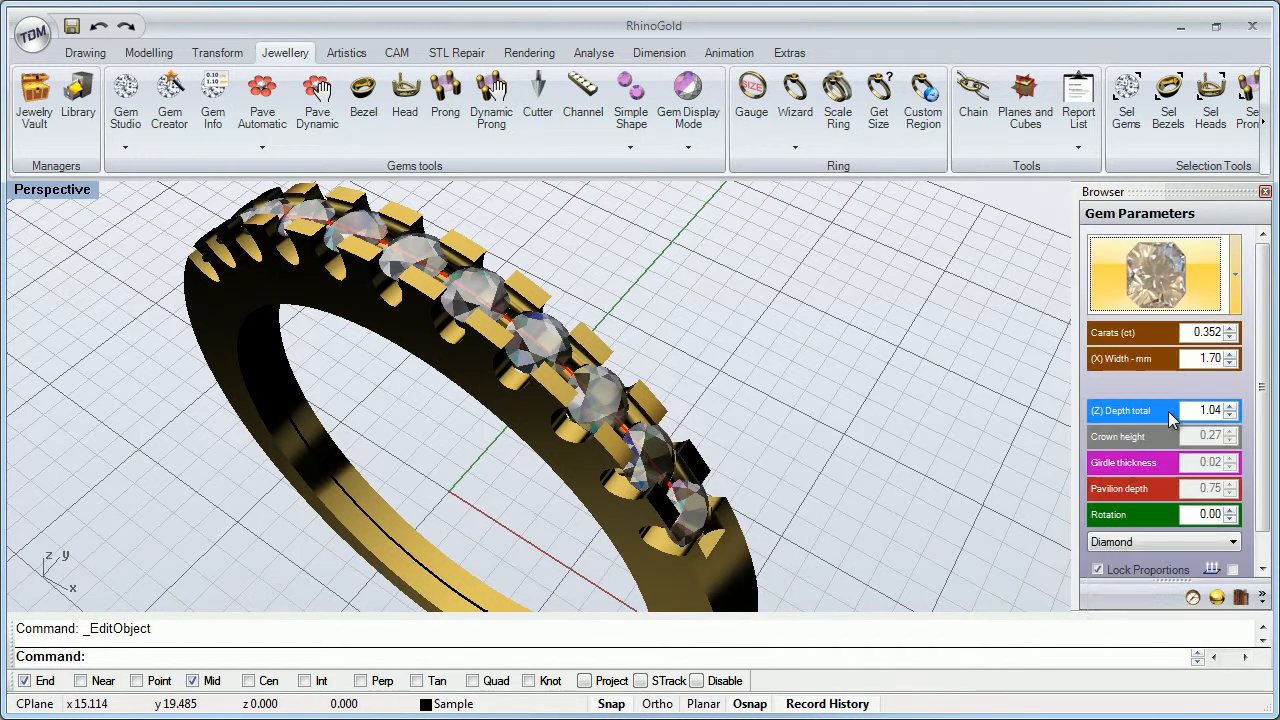
pyautogui.click(1262, 568)
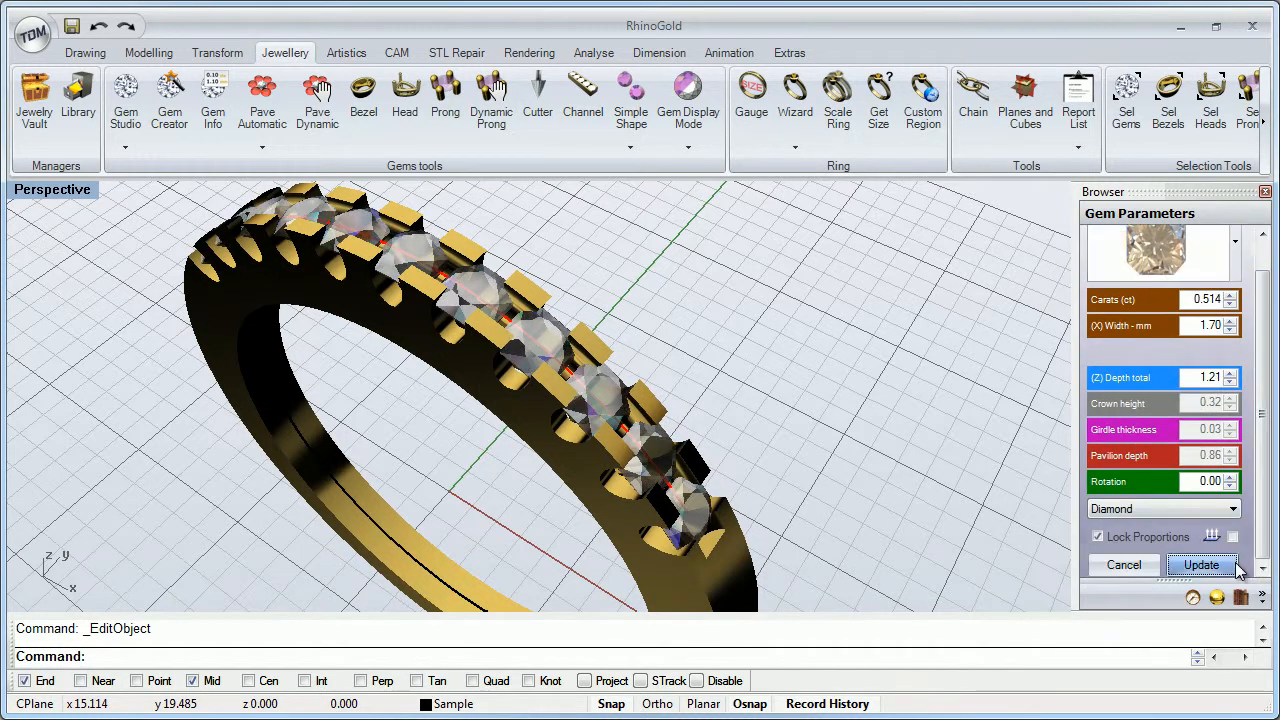
pyautogui.click(1203, 563)
pyautogui.moveTo(931, 537); pyautogui.dragTo(659, 405, button='right')
pyautogui.scroll(-5, 755, 455)
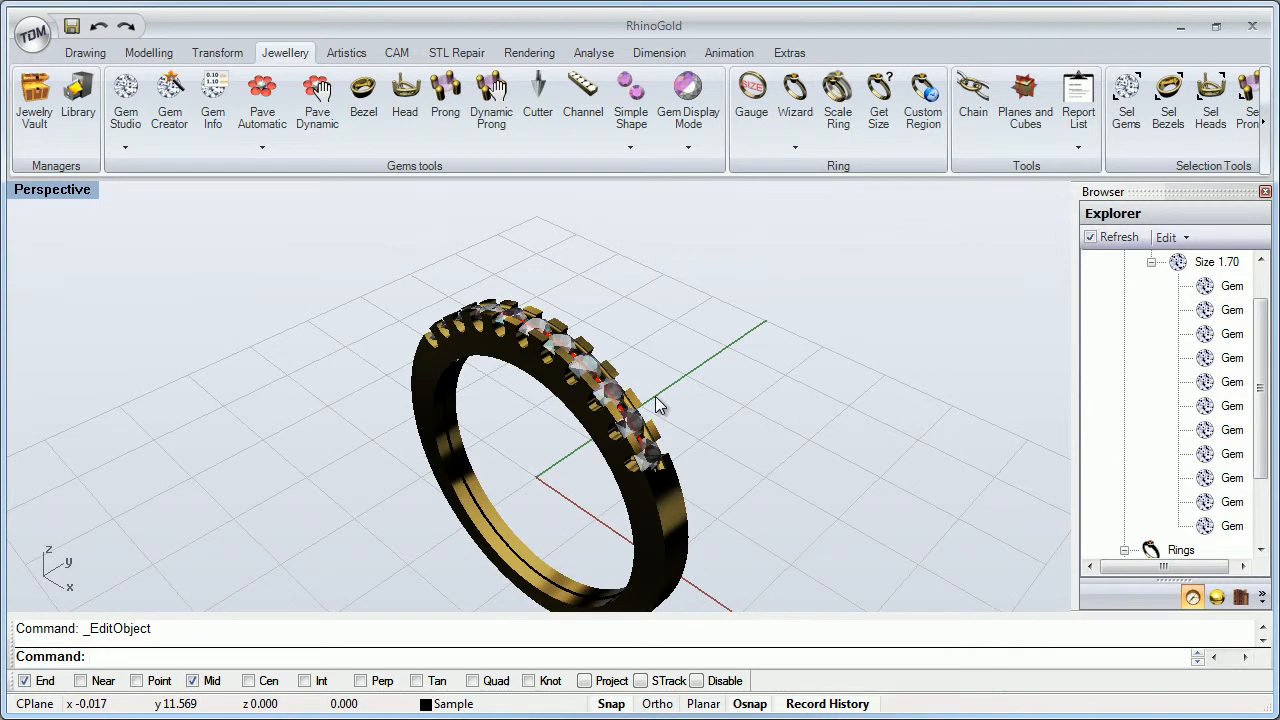